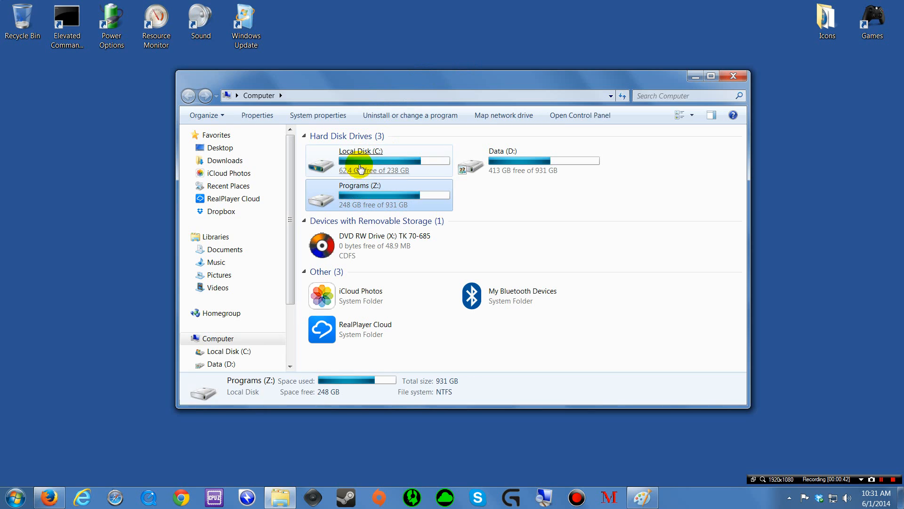
Step: Select Local Disk (C:), Data (D:) and the DVD RW drive in Computer to compare their space
click(358, 166)
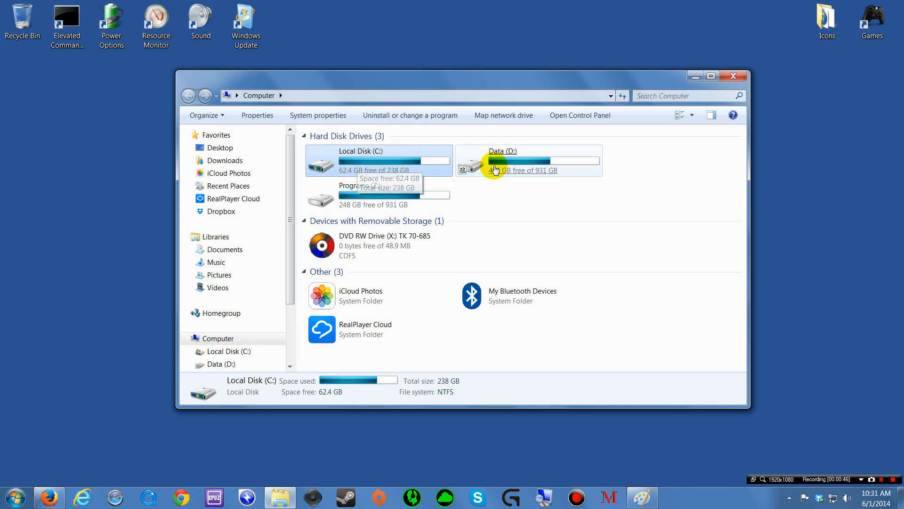
click(499, 168)
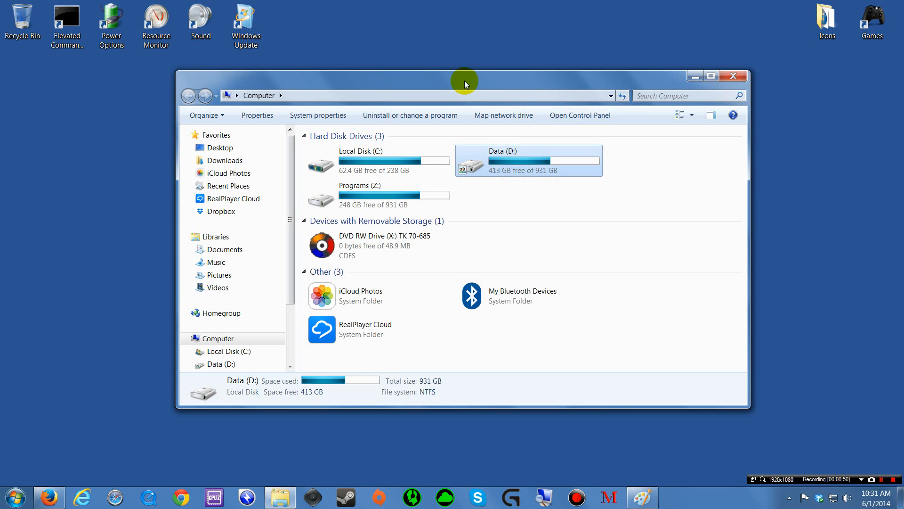
drag(437, 79, 455, 73)
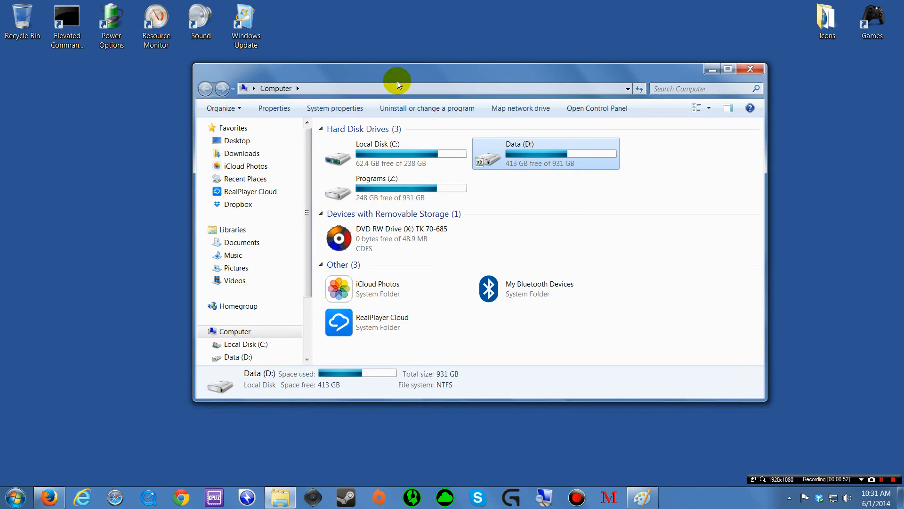
click(375, 156)
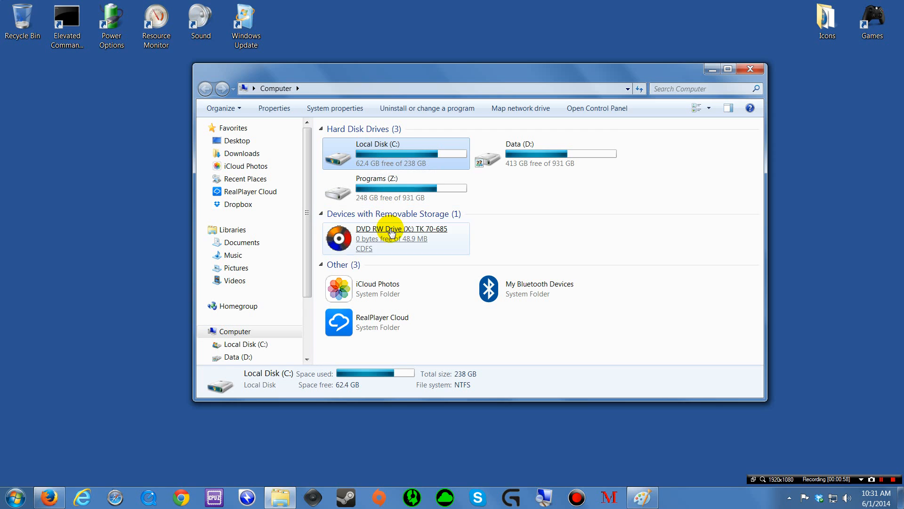
click(369, 235)
click(375, 158)
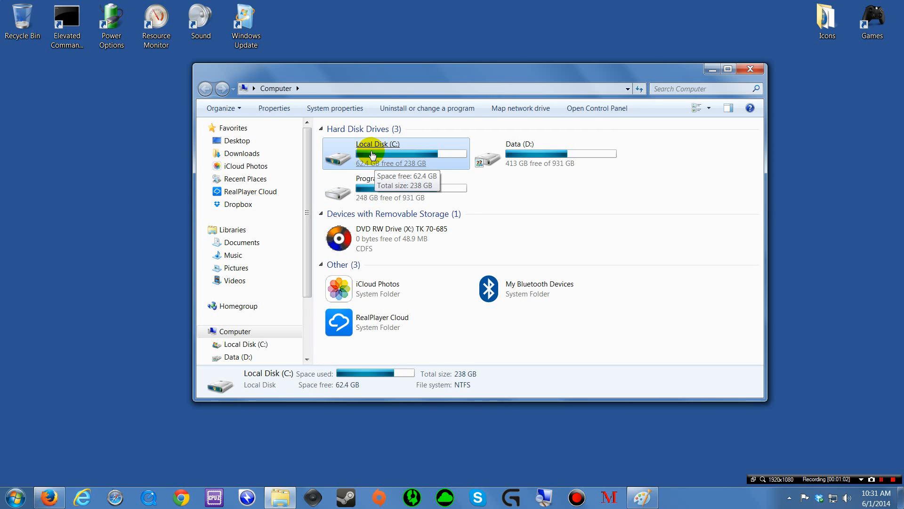
Step: Open Local Disk (C:) Properties on its Tools page, with the Computer window minimized
right_click(371, 151)
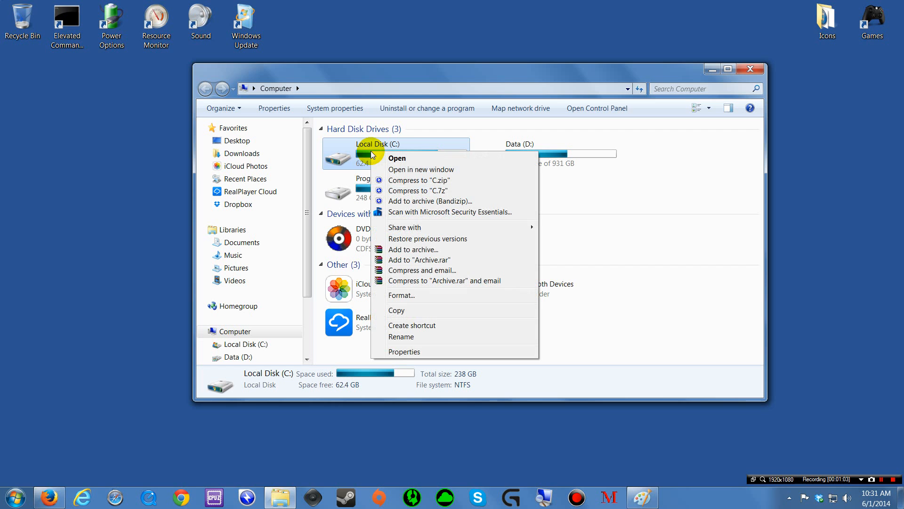
click(413, 351)
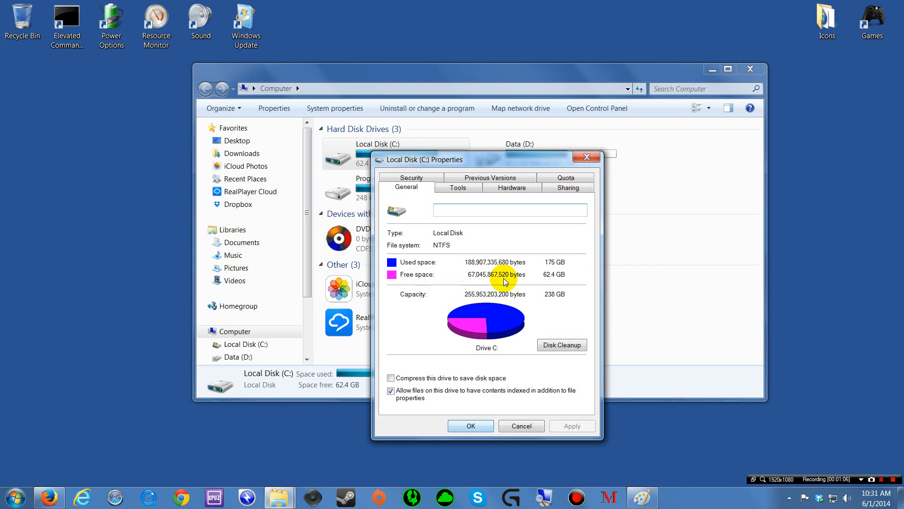
click(712, 70)
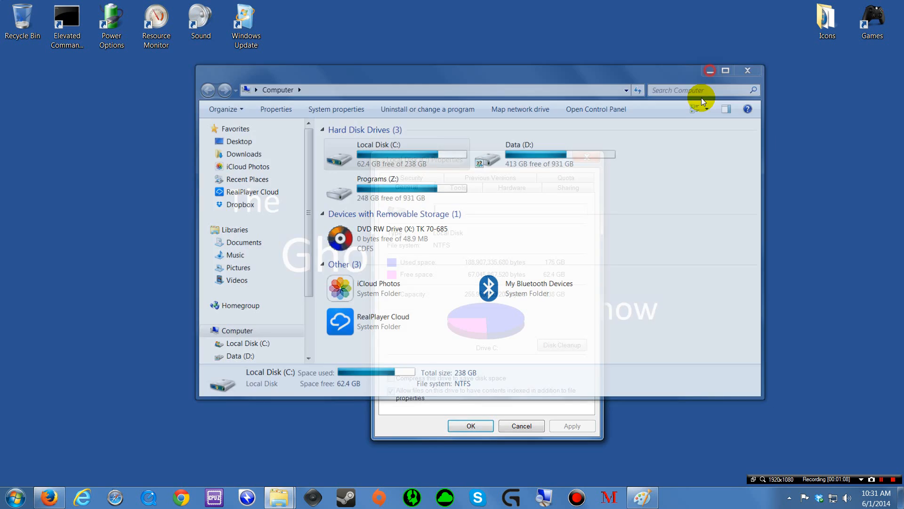
drag(476, 160, 431, 107)
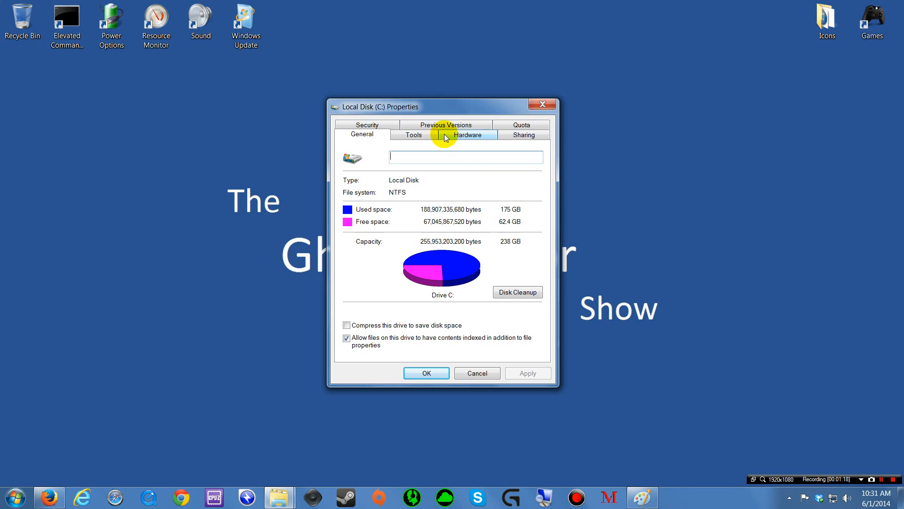
drag(436, 104, 434, 97)
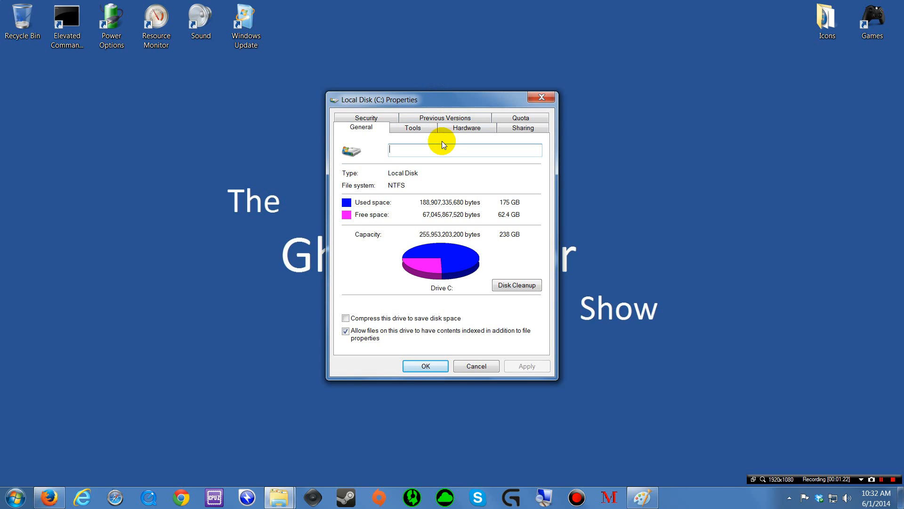
click(408, 128)
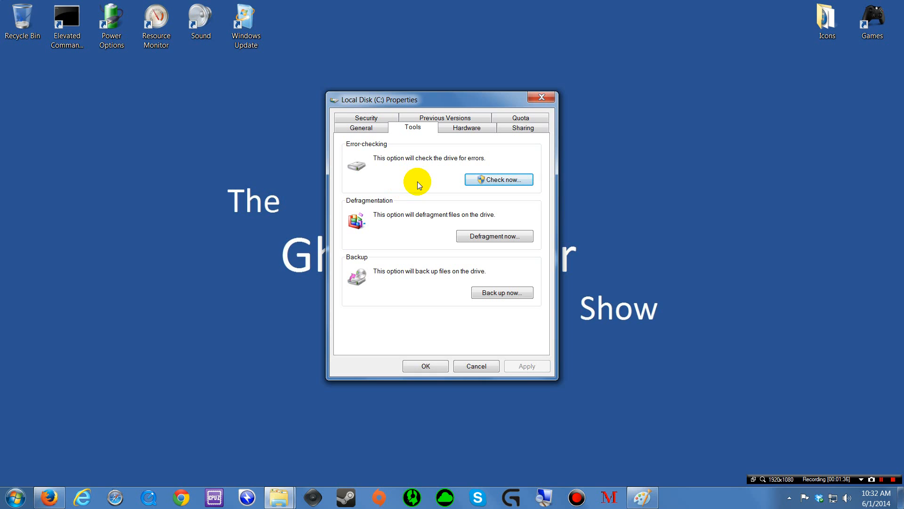
click(486, 181)
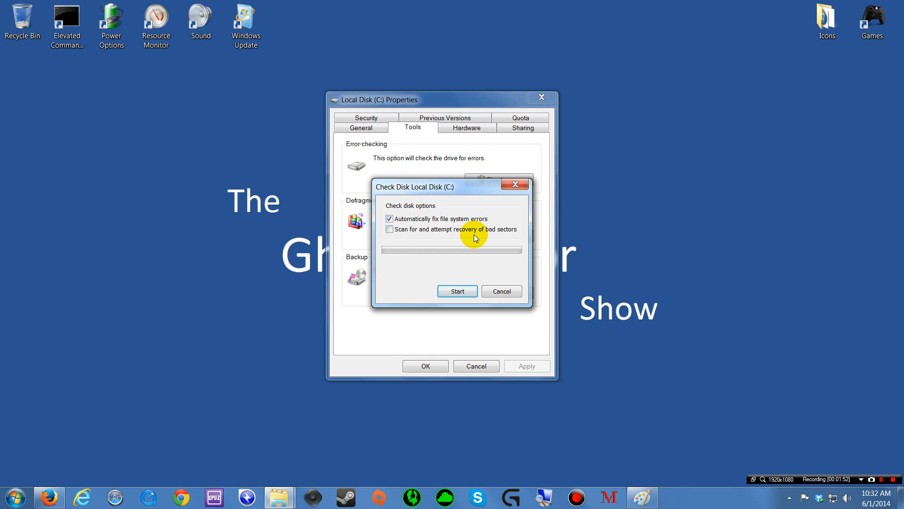
click(389, 230)
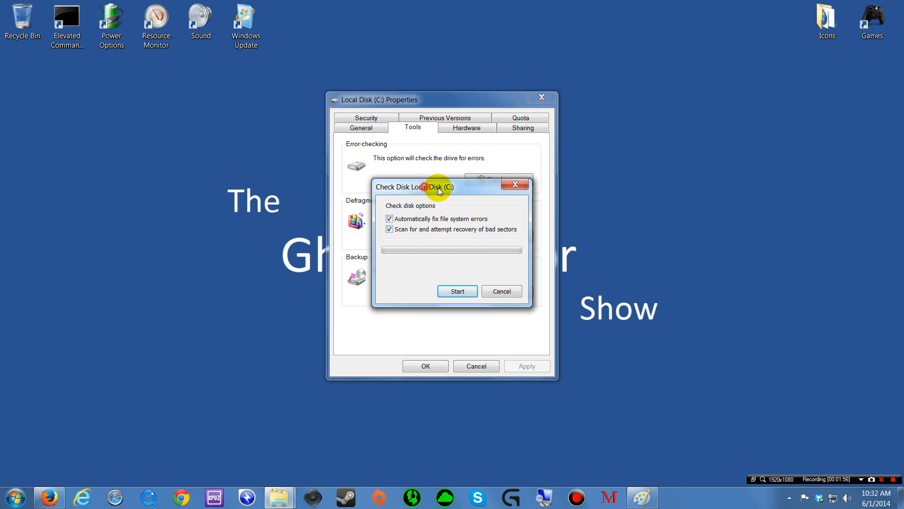
mouse_move(426, 189)
mouse_down()
mouse_move(474, 189)
mouse_move(436, 187)
mouse_up()
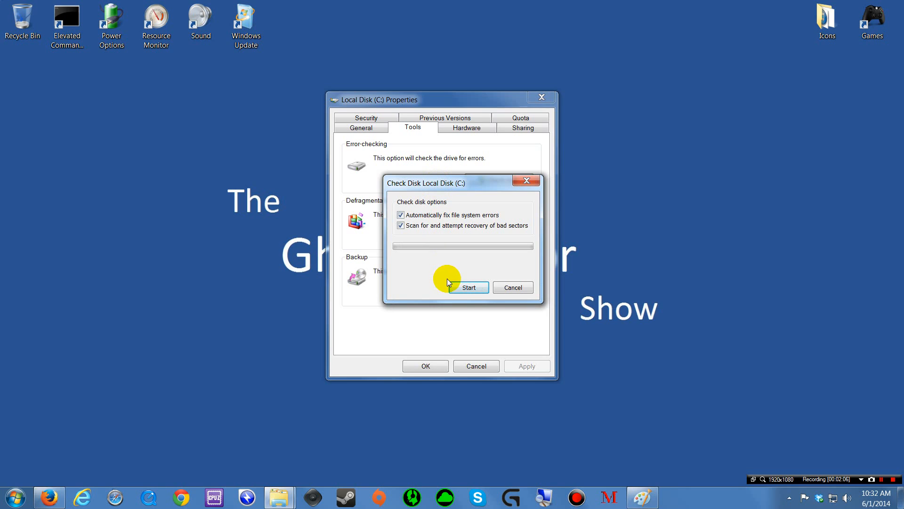
click(464, 288)
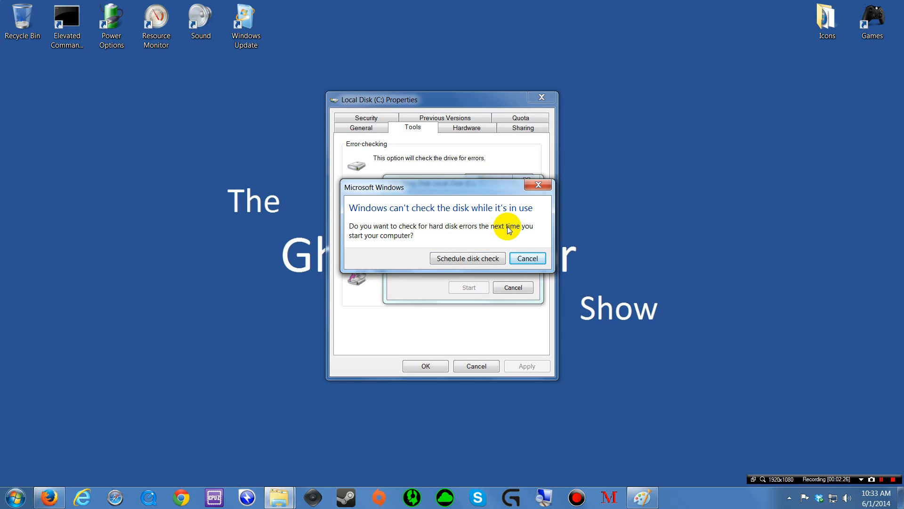
click(528, 259)
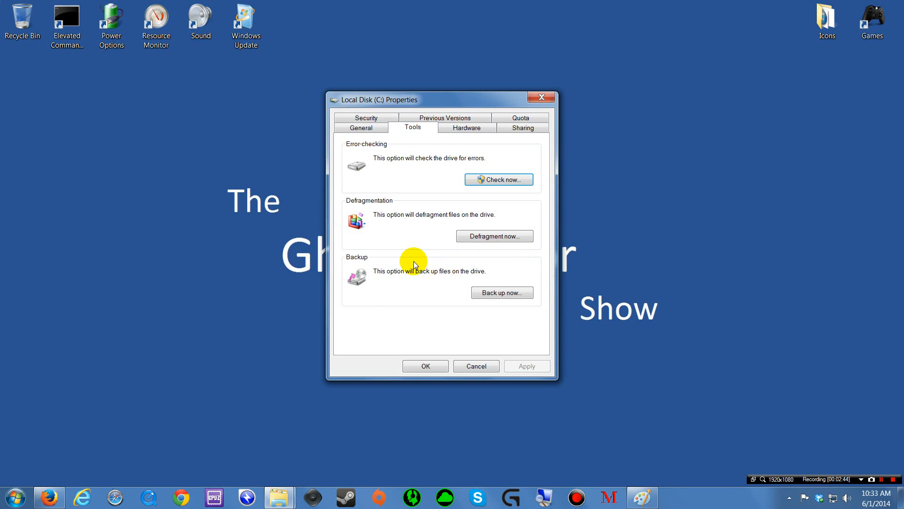
drag(411, 98, 381, 99)
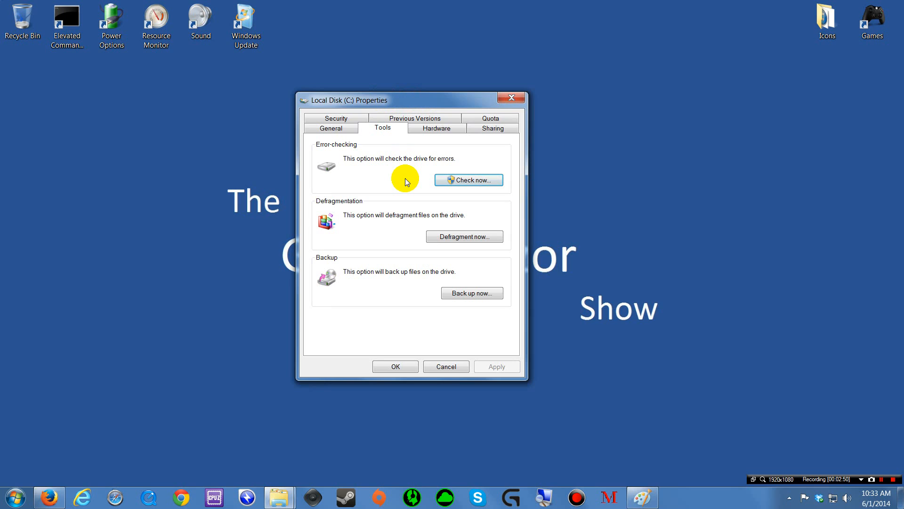
drag(408, 103, 448, 102)
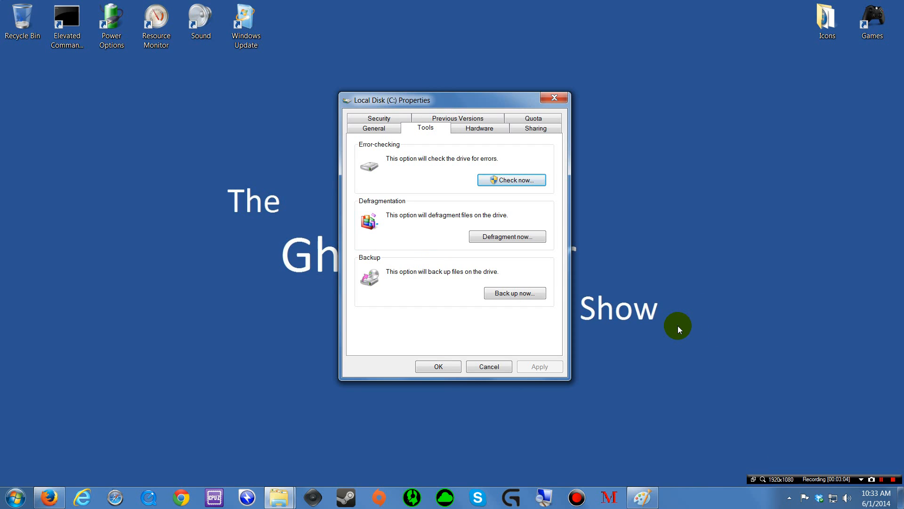
drag(465, 100, 467, 96)
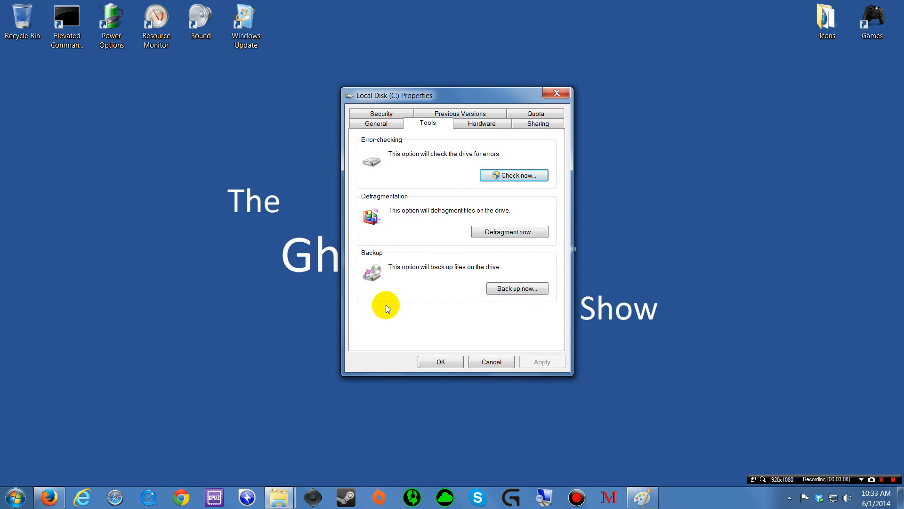
click(15, 495)
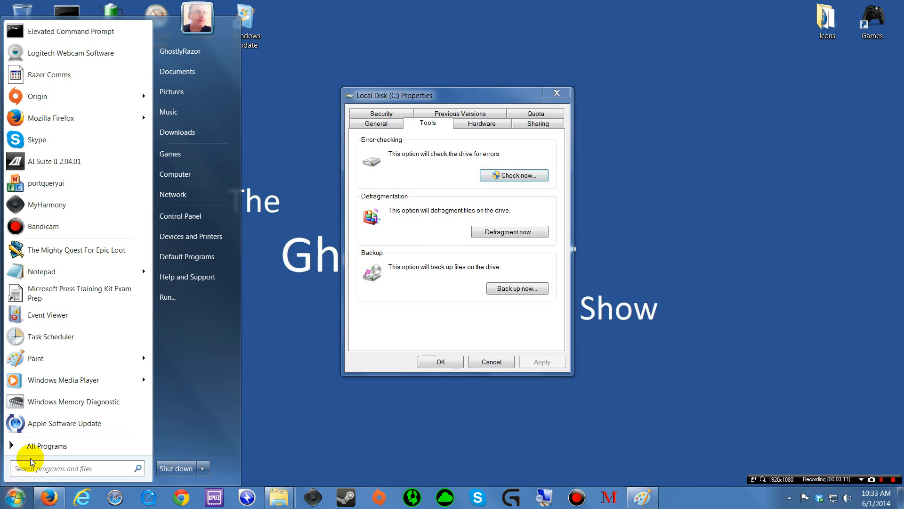
click(172, 174)
right_click(394, 150)
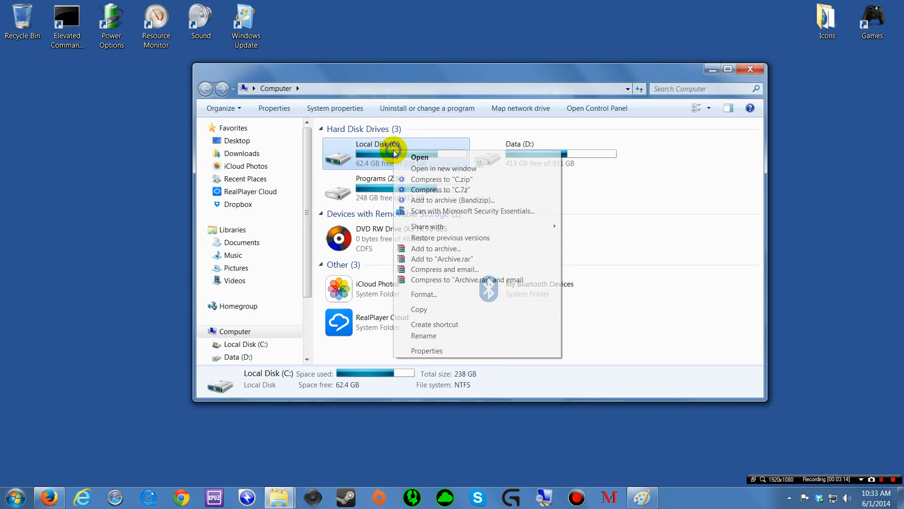
click(413, 351)
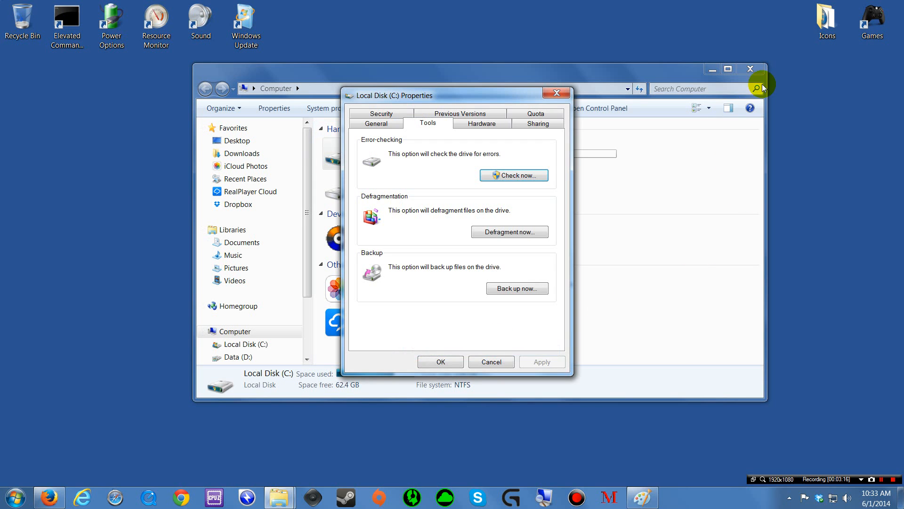
click(752, 71)
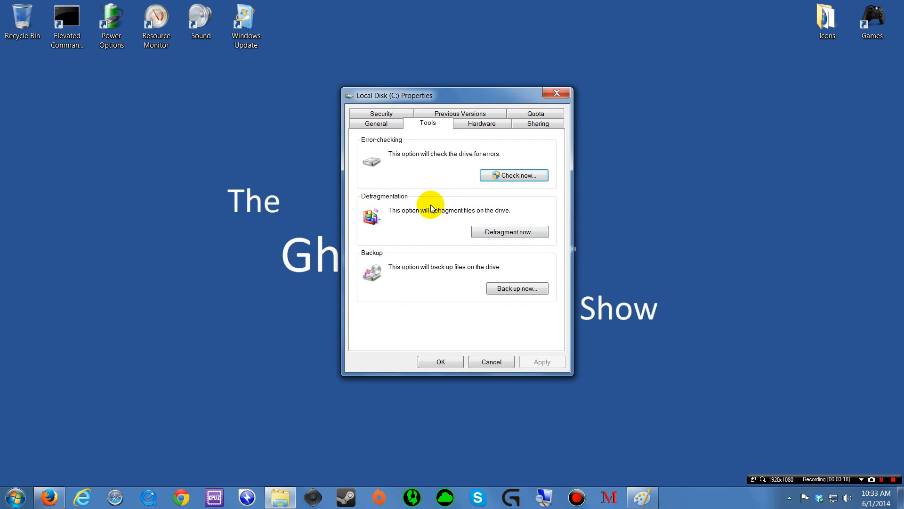
Step: Open Disk Defragmenter and select the Data (D:) drive in the Current status list
click(503, 232)
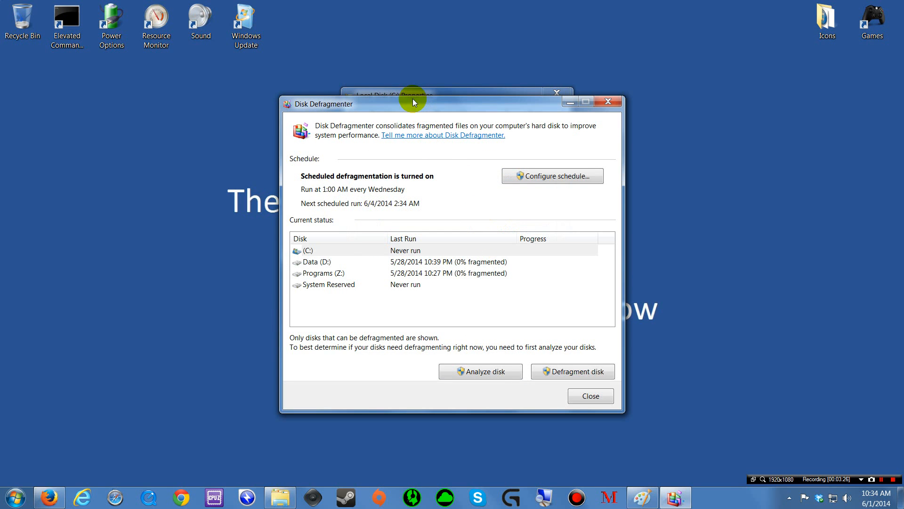
drag(413, 98, 373, 98)
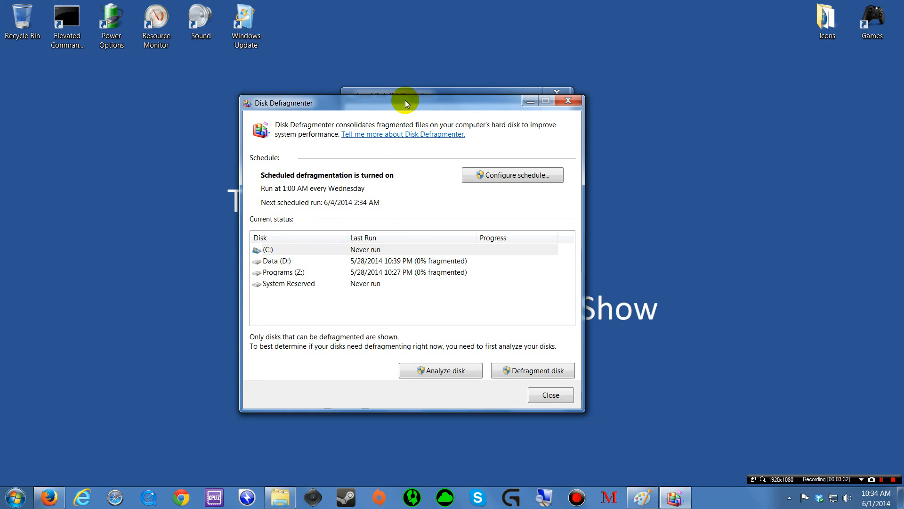
drag(405, 100, 445, 114)
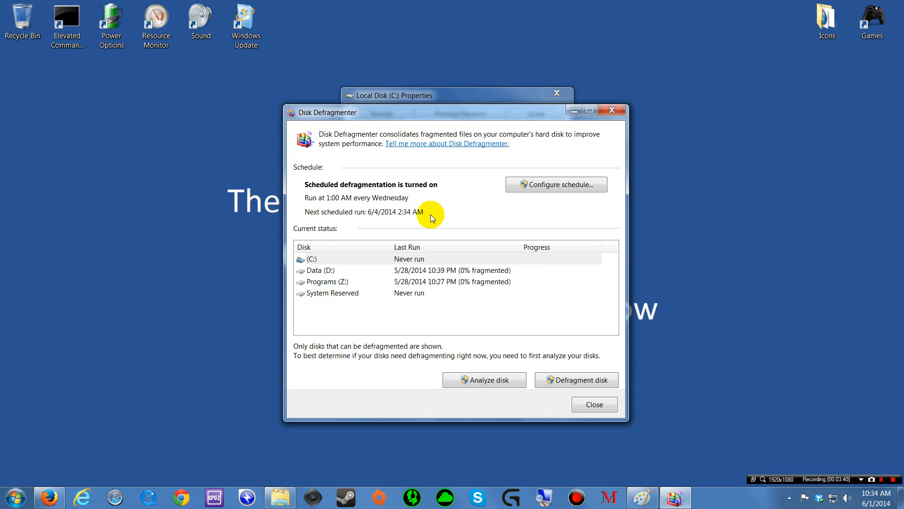
drag(437, 117, 438, 121)
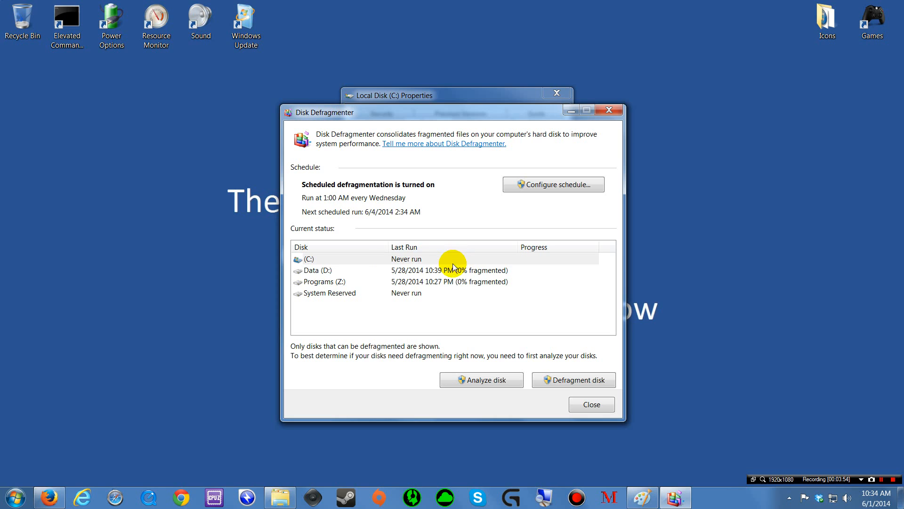
click(399, 275)
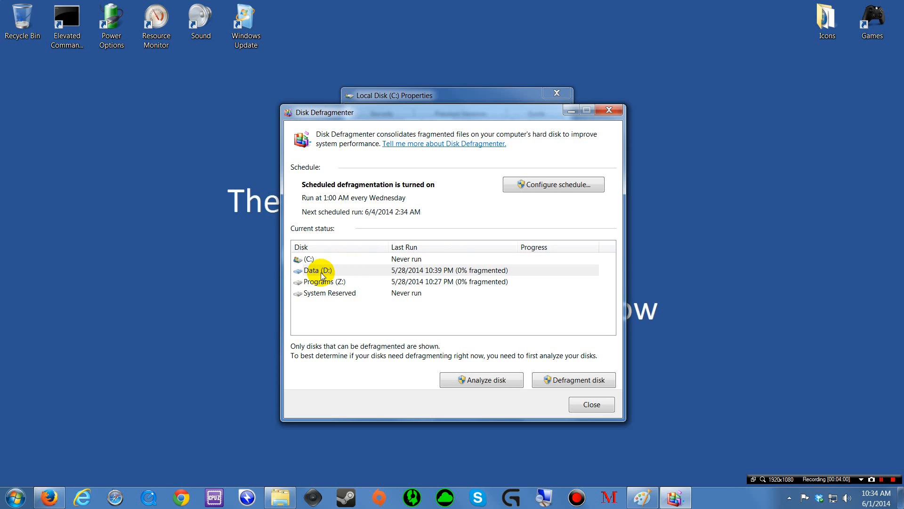
click(516, 273)
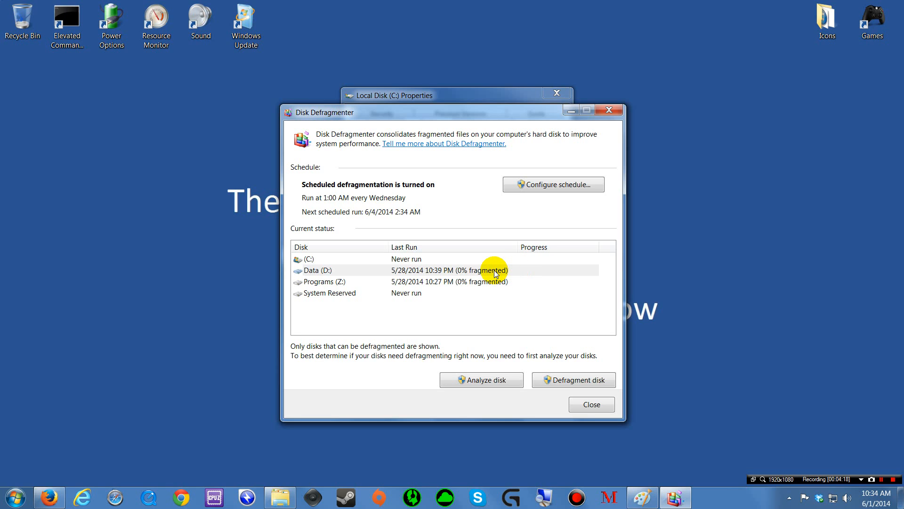
click(494, 272)
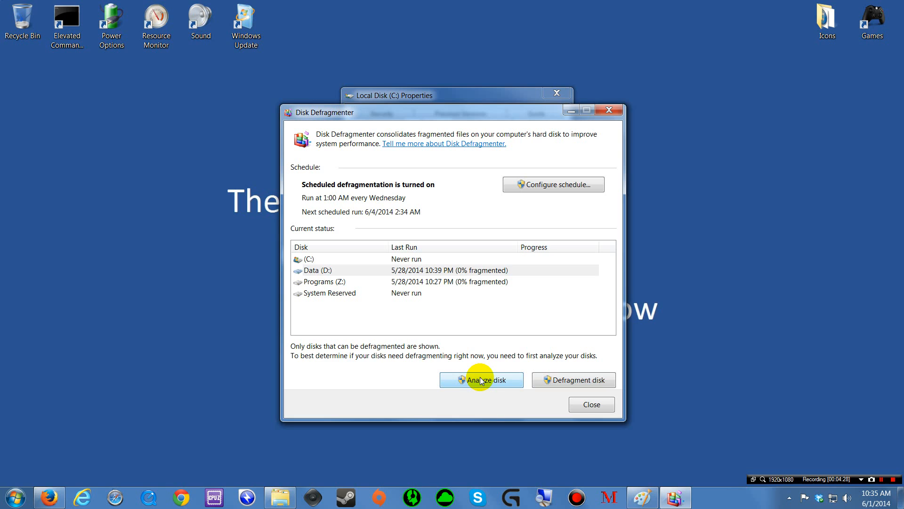
Step: Start defragmenting Data (D:) and show C:'s General tab: 175 GB used, 62.4 GB free
click(551, 380)
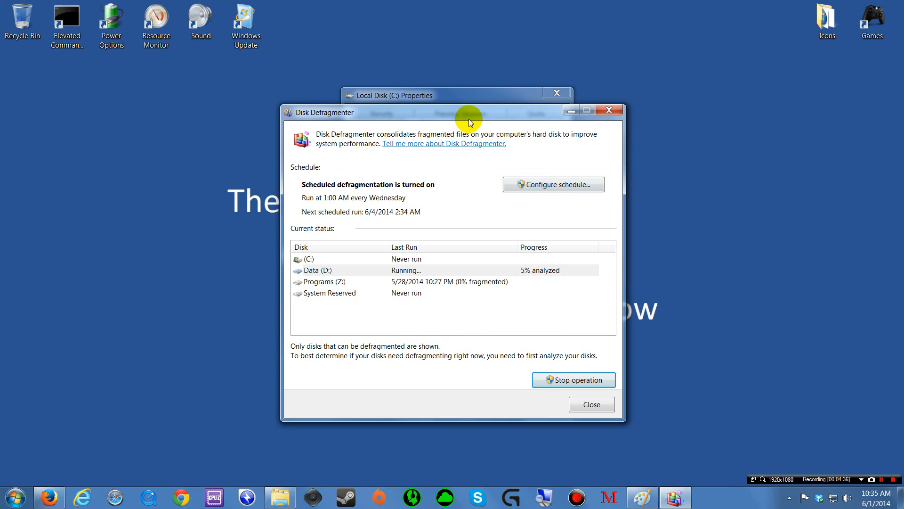
drag(452, 116, 661, 110)
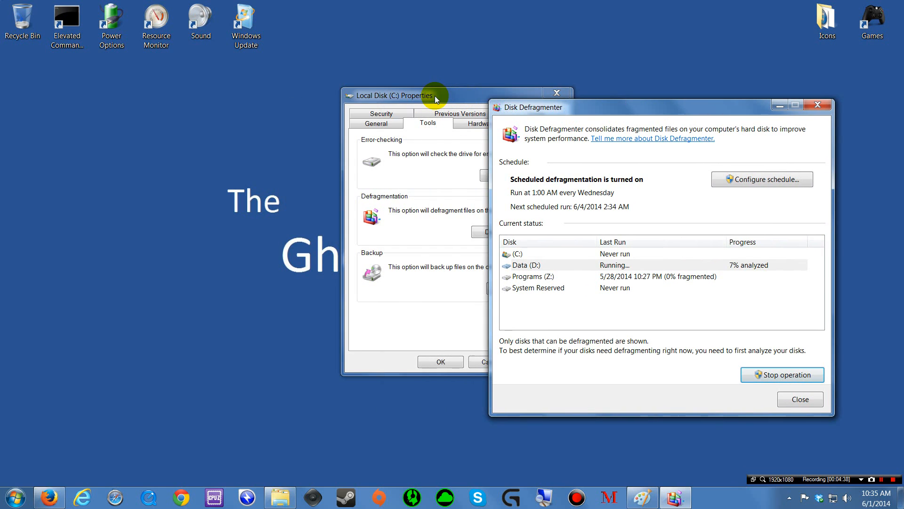
drag(433, 97, 303, 92)
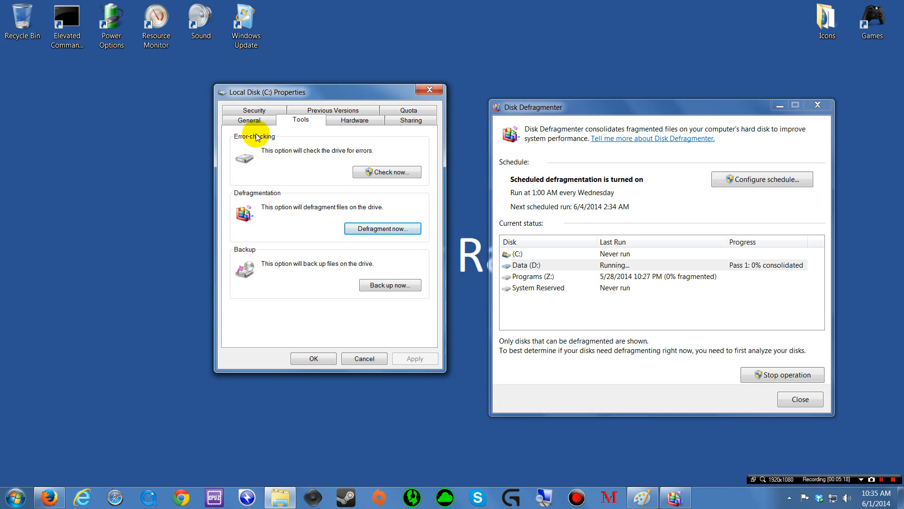
click(249, 121)
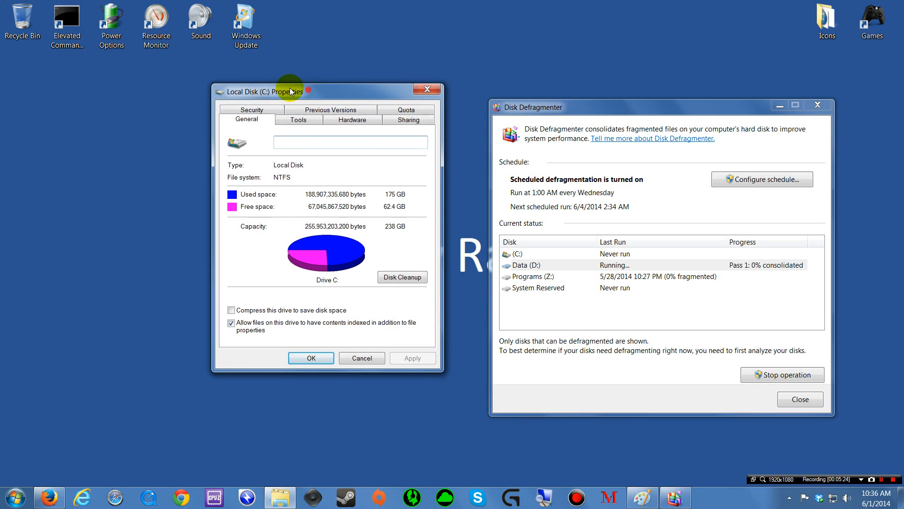
drag(310, 93, 269, 87)
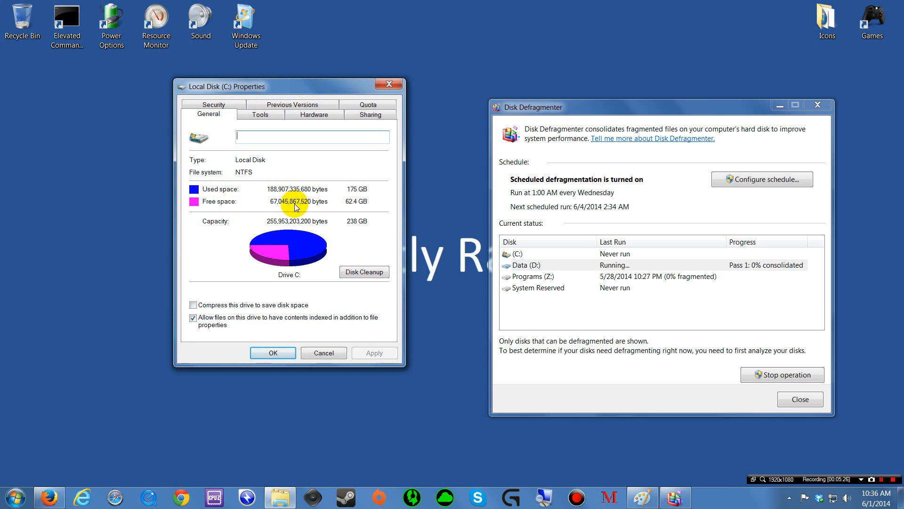
Step: Run a Disk Cleanup scan of drive C:, keeping its progress and the C: properties visible
click(366, 275)
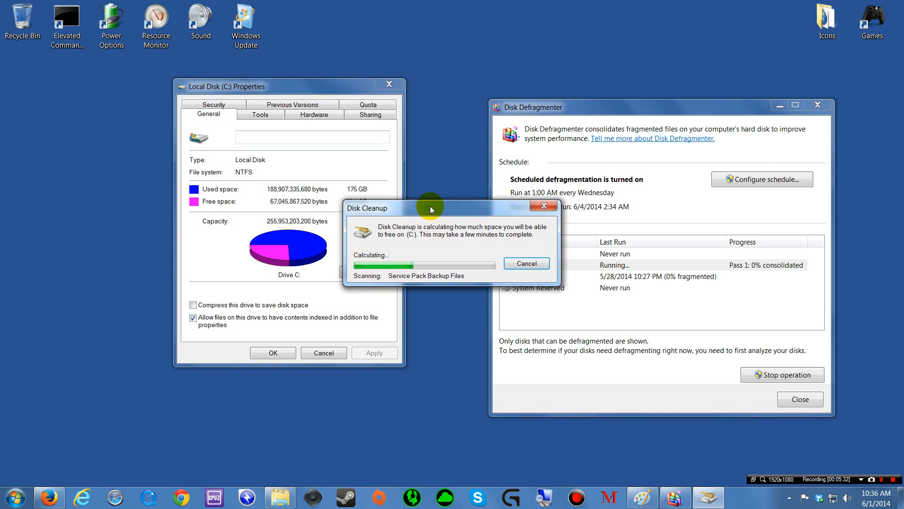
drag(429, 210, 414, 170)
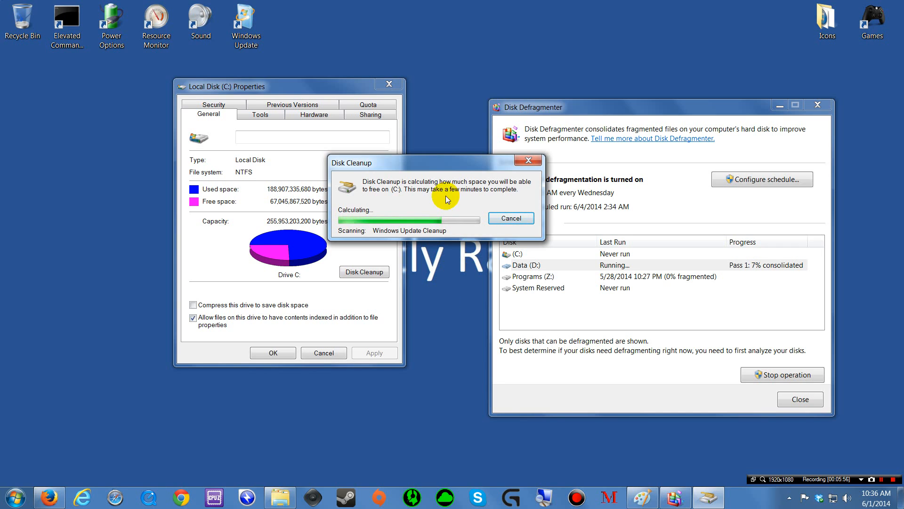
drag(421, 167, 438, 117)
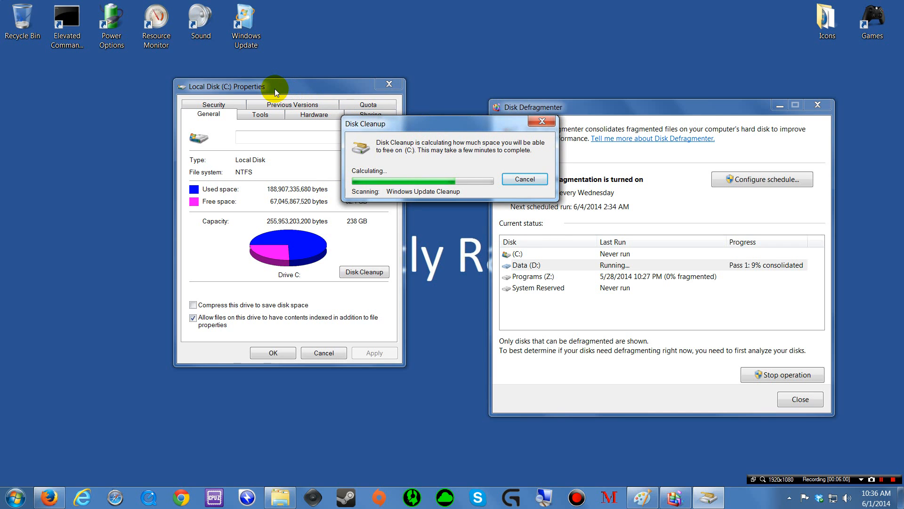
drag(275, 88, 207, 93)
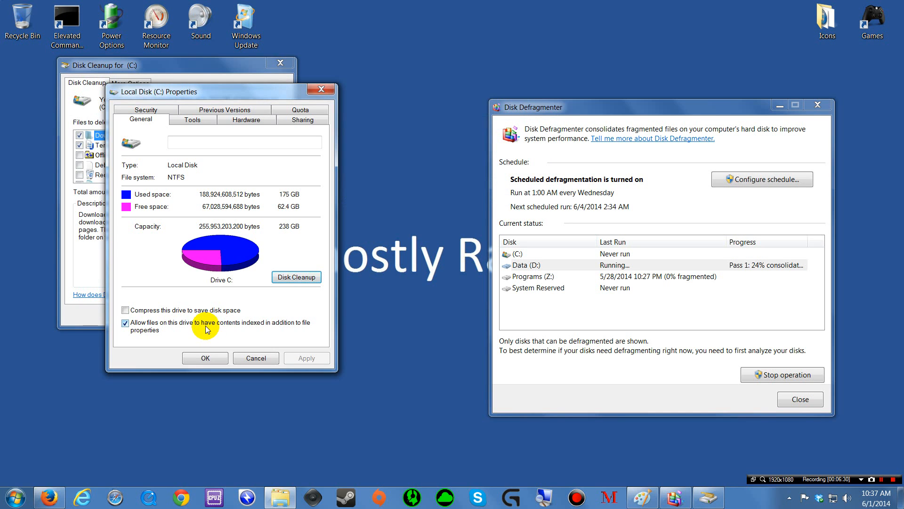
Step: Tick Temporary files and scroll the Files to delete list, raising the total to 10.3 GB
click(188, 68)
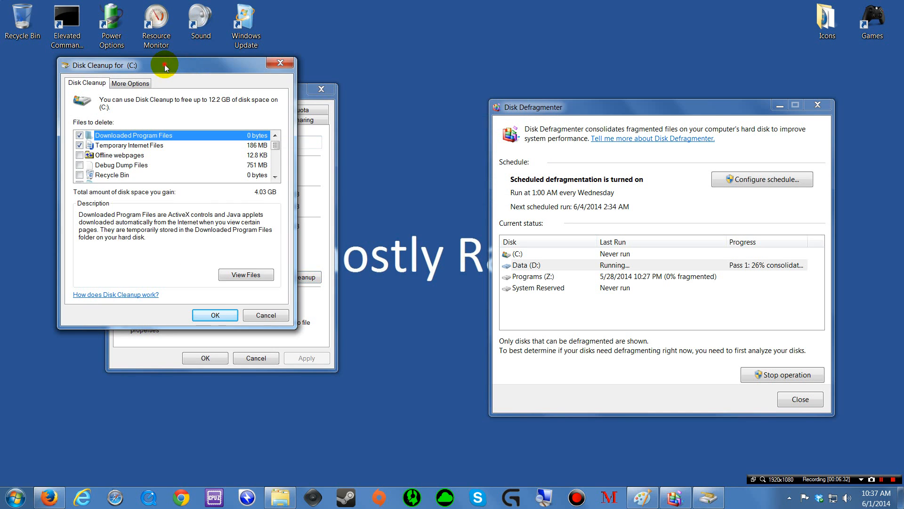
drag(165, 64, 361, 92)
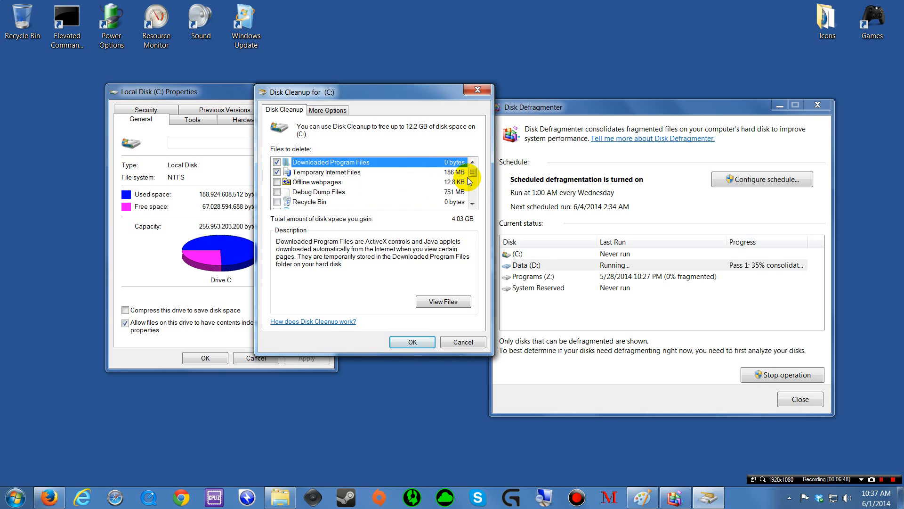
drag(472, 178, 470, 181)
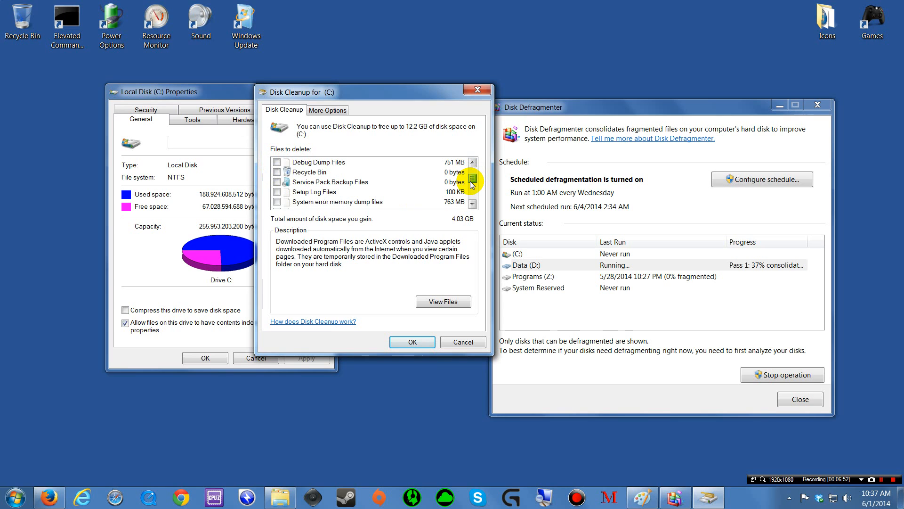
drag(470, 181, 470, 187)
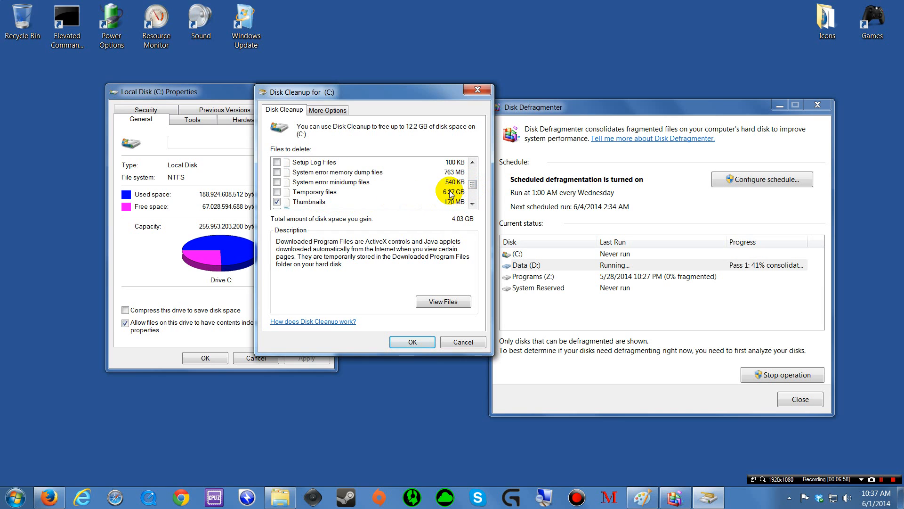
click(277, 192)
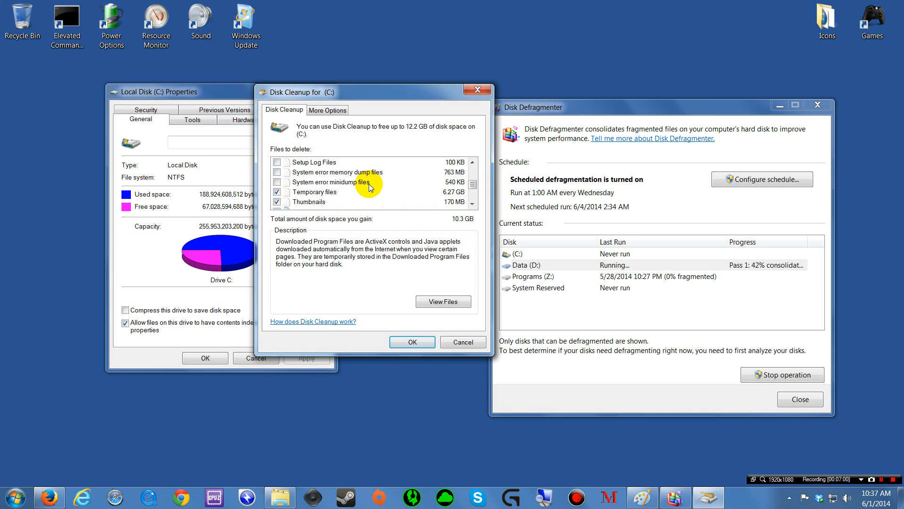
click(472, 204)
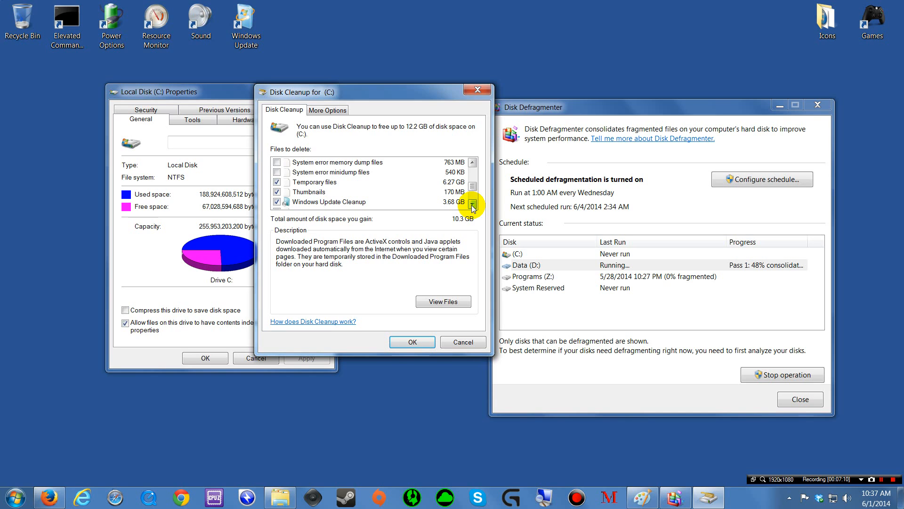
click(473, 204)
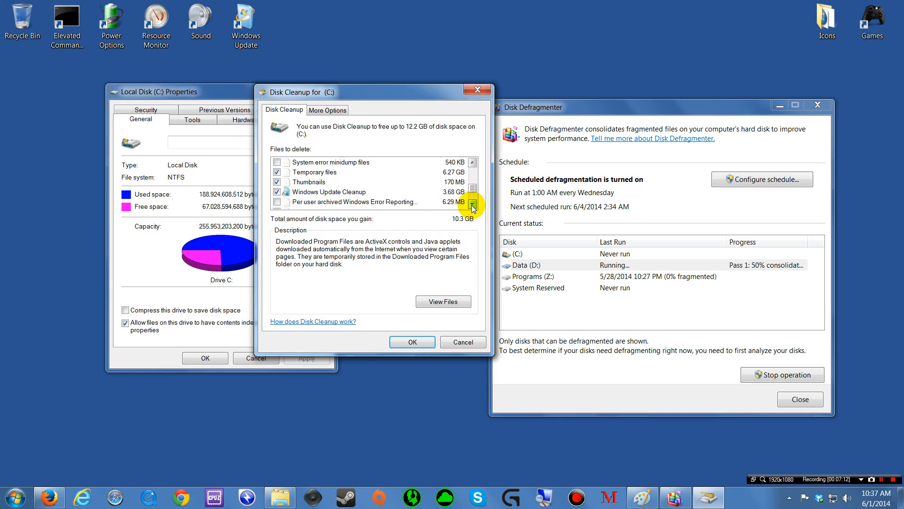
click(472, 204)
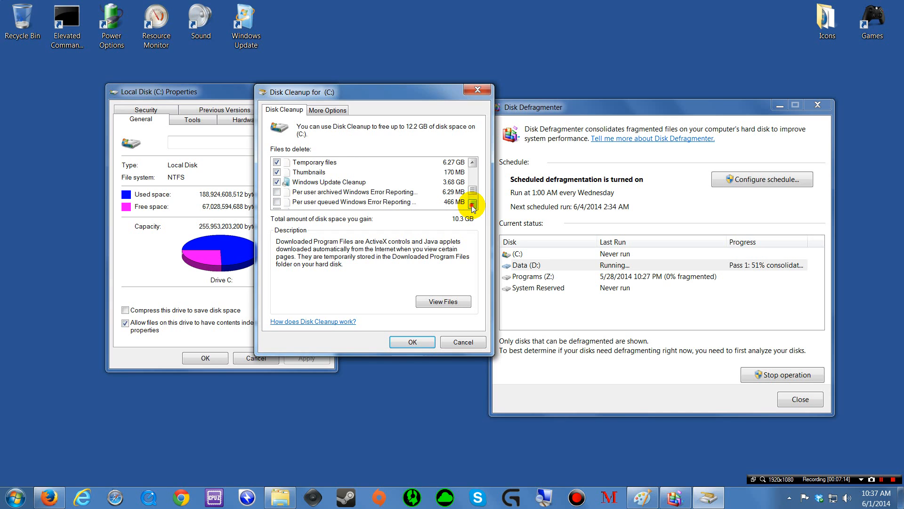
click(472, 204)
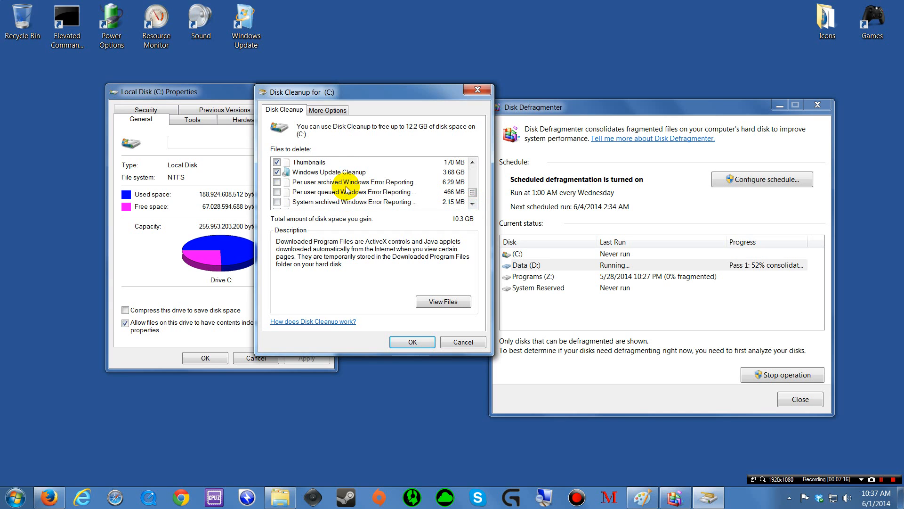
click(472, 206)
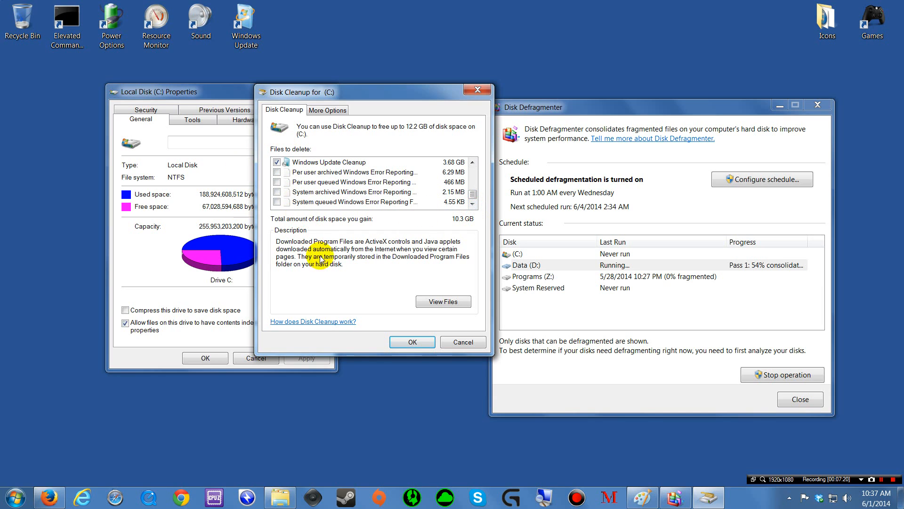
Step: Confirm permanently deleting the ticked files from C: and let the cleanup progress run
click(415, 343)
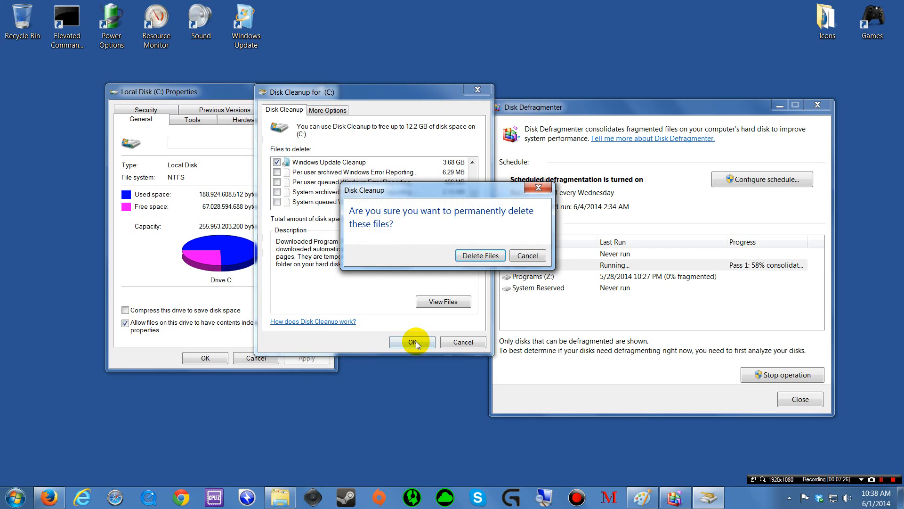
click(480, 255)
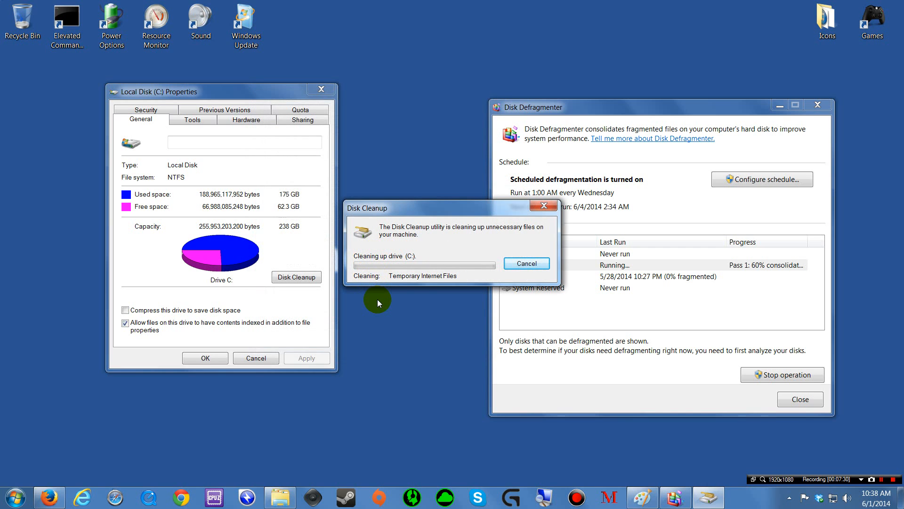
drag(425, 207, 381, 136)
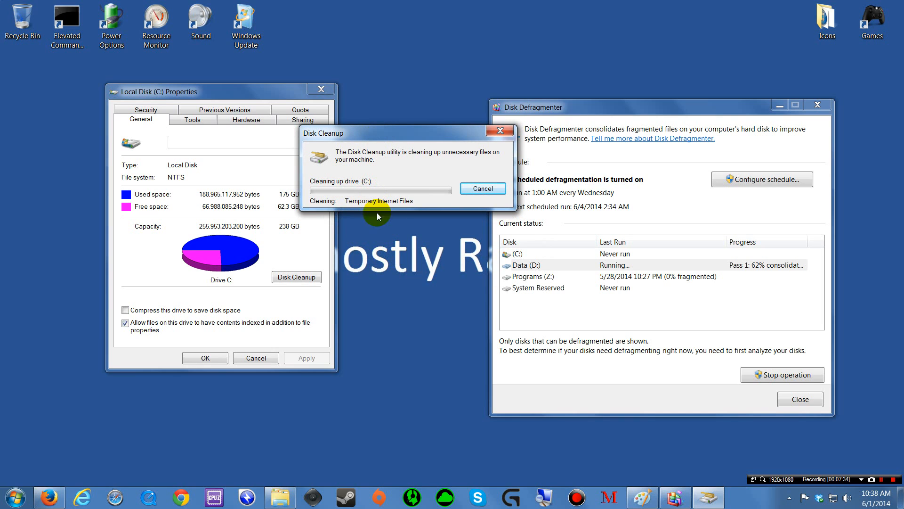
drag(394, 135, 356, 127)
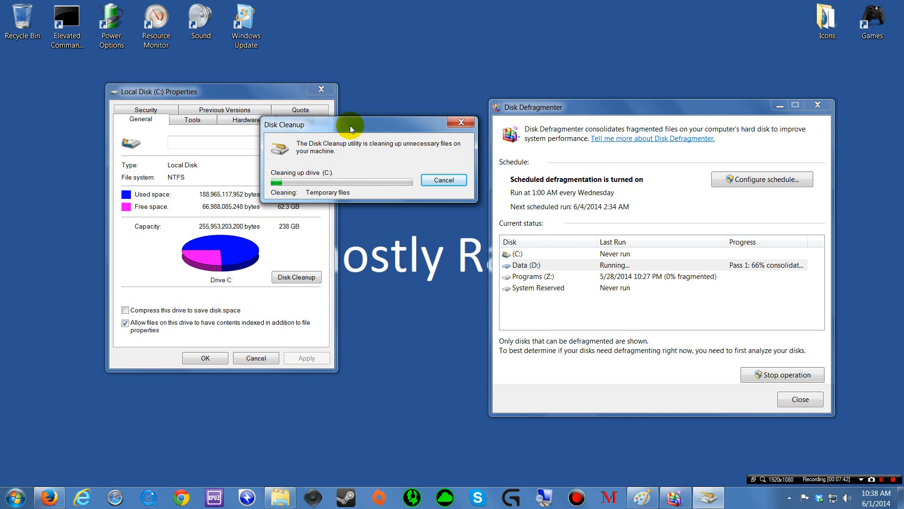
drag(349, 125, 369, 94)
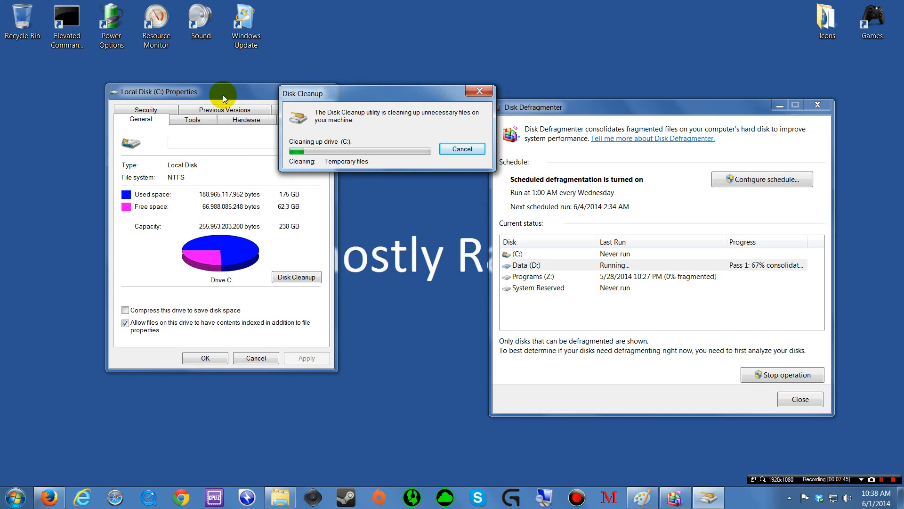
drag(222, 94, 197, 121)
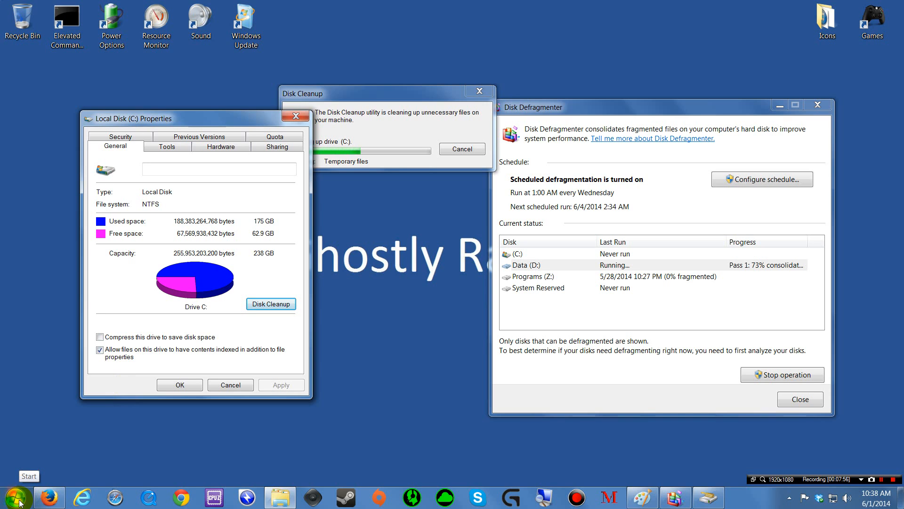
Step: Search the Start menu for msconfig and launch msconfig.exe from the Programs results
click(15, 498)
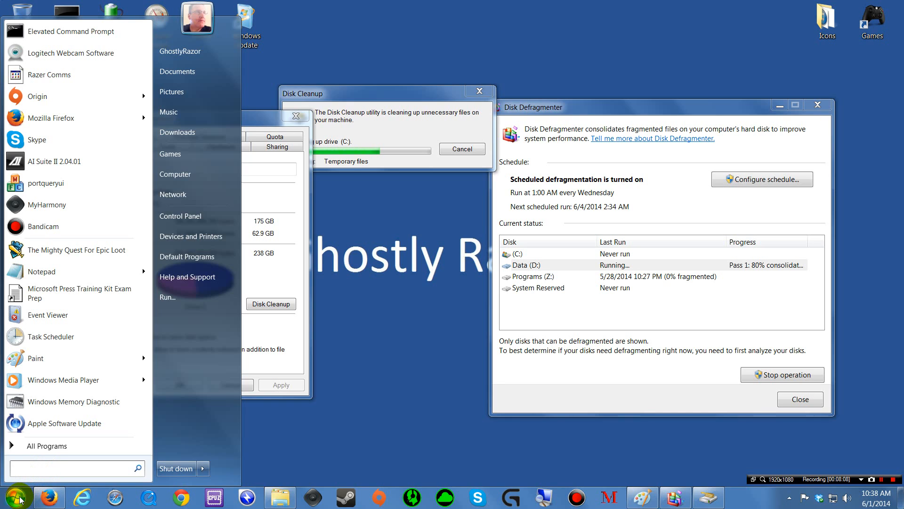
click(33, 464)
text(mscon)
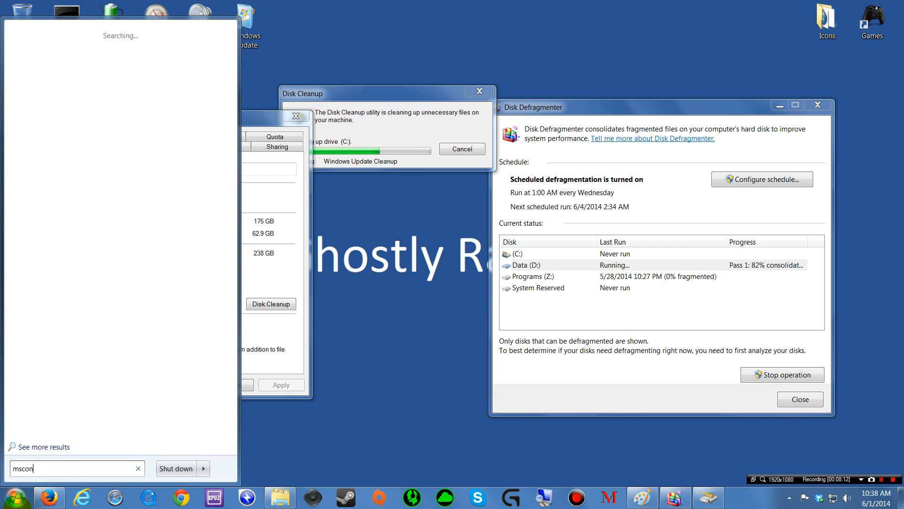
text(fig)
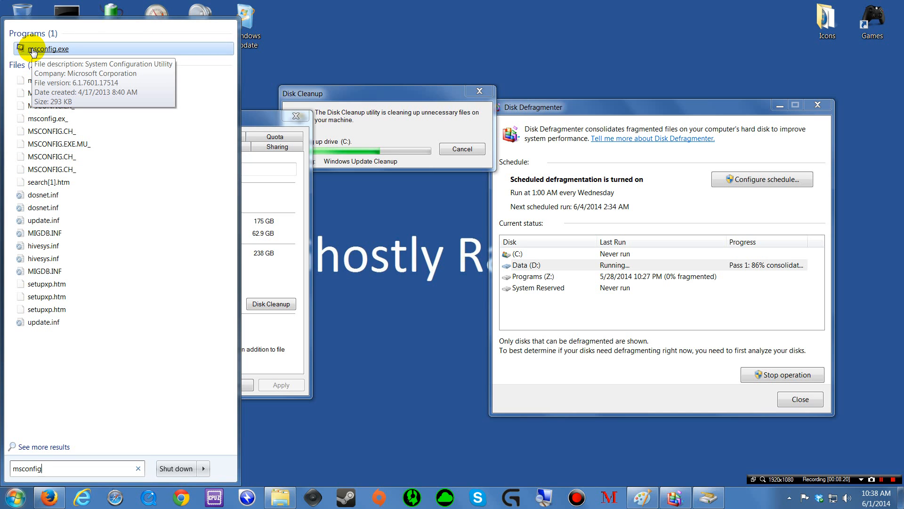
click(48, 49)
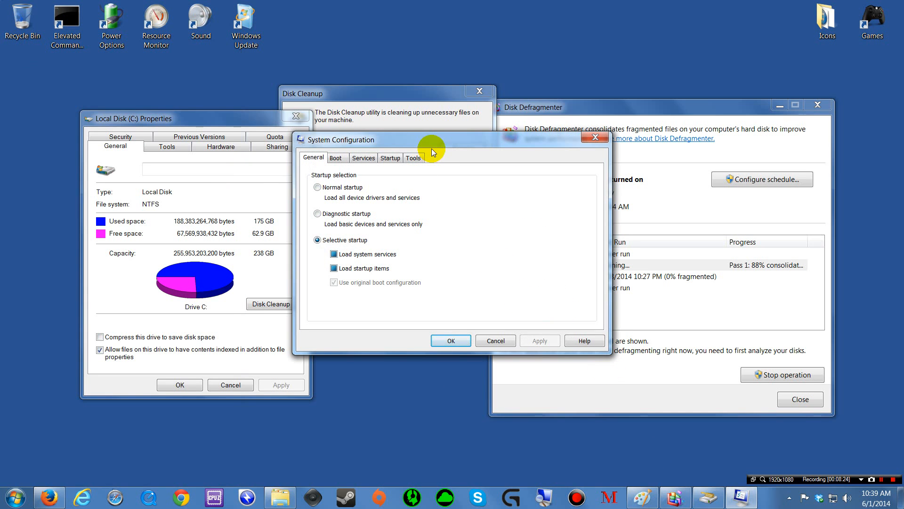
Step: Show the Startup tab list and widen the Startup Item column so names like Steam and iTunes are readable
drag(433, 142, 445, 183)
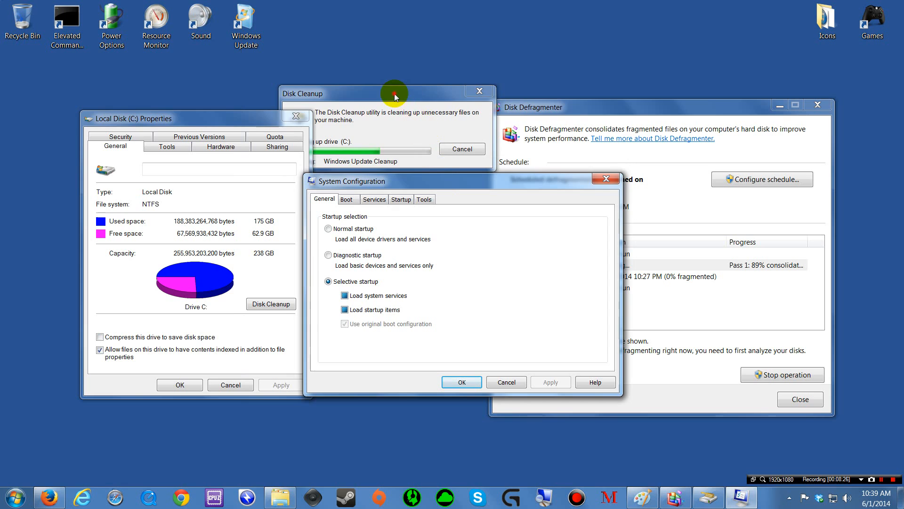
drag(395, 97, 674, 36)
drag(413, 178, 366, 204)
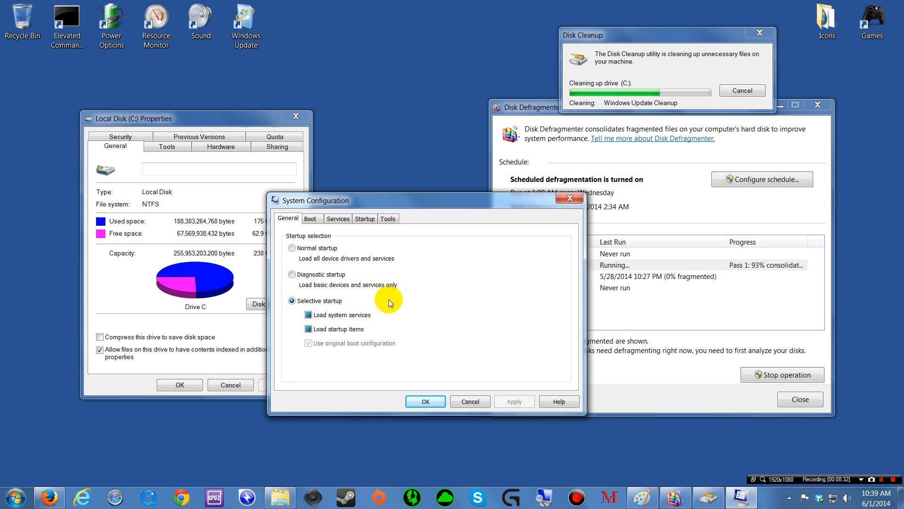
click(366, 219)
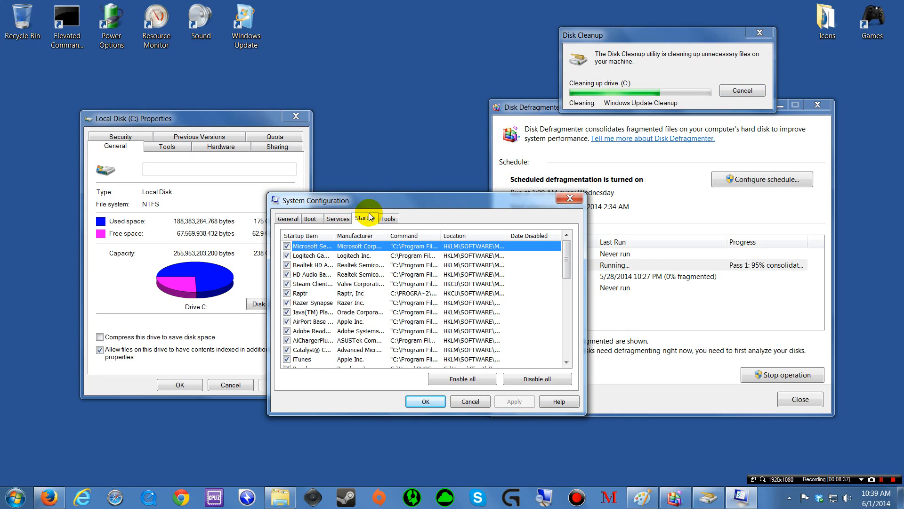
drag(377, 198, 373, 186)
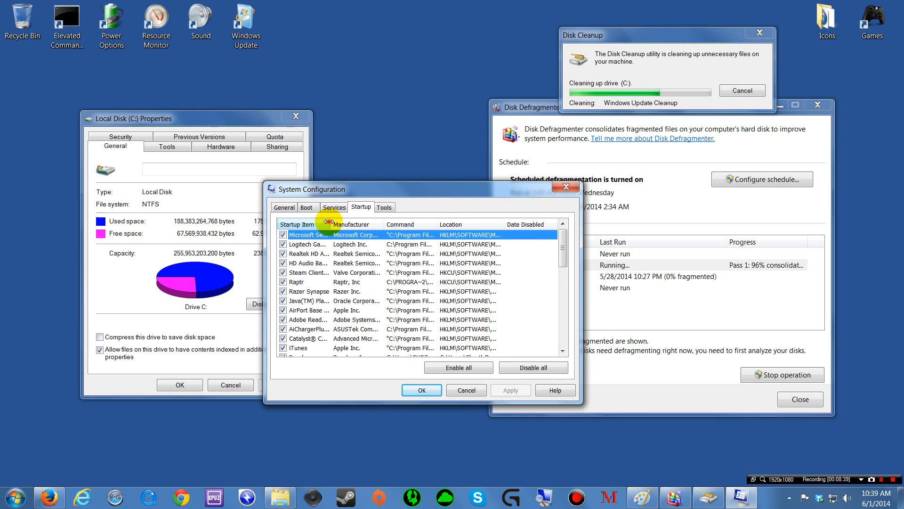
drag(331, 225, 390, 236)
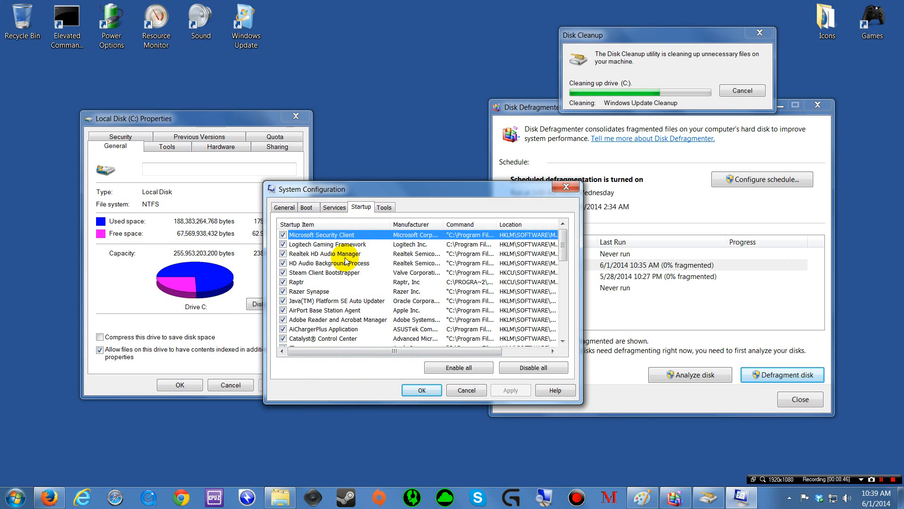
scroll(346, 261, down, 3)
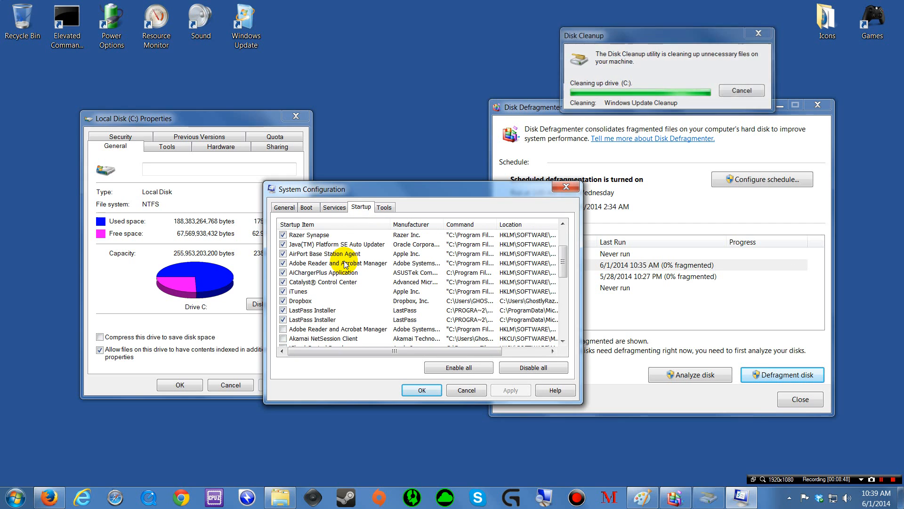
scroll(343, 261, up, 3)
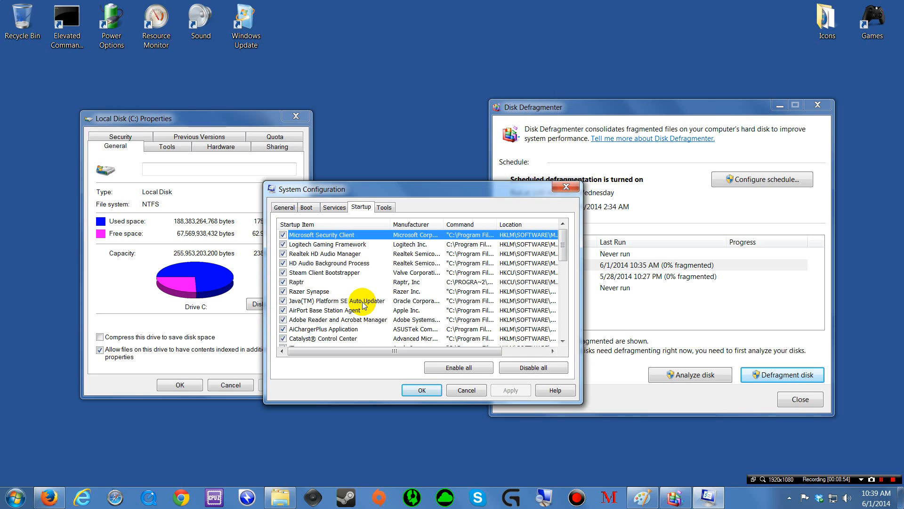
scroll(364, 305, down, 2)
scroll(362, 304, up, 2)
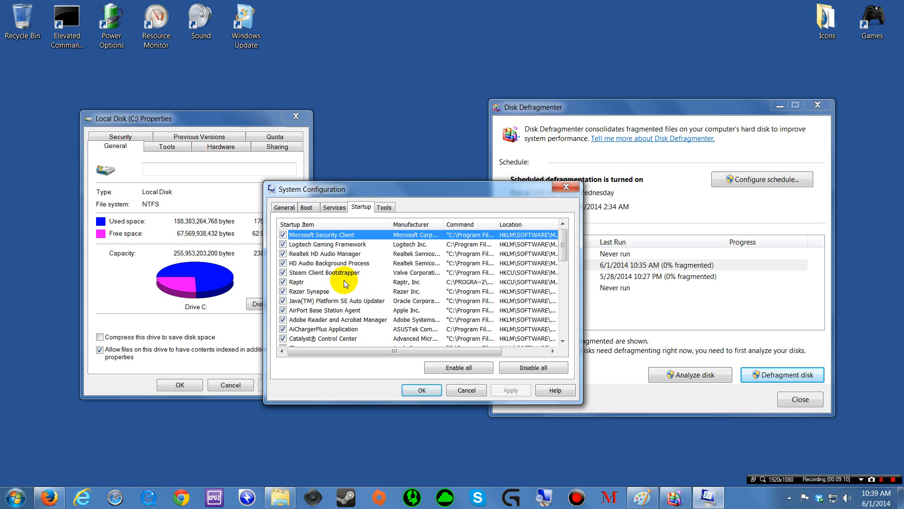
scroll(372, 304, down, 1)
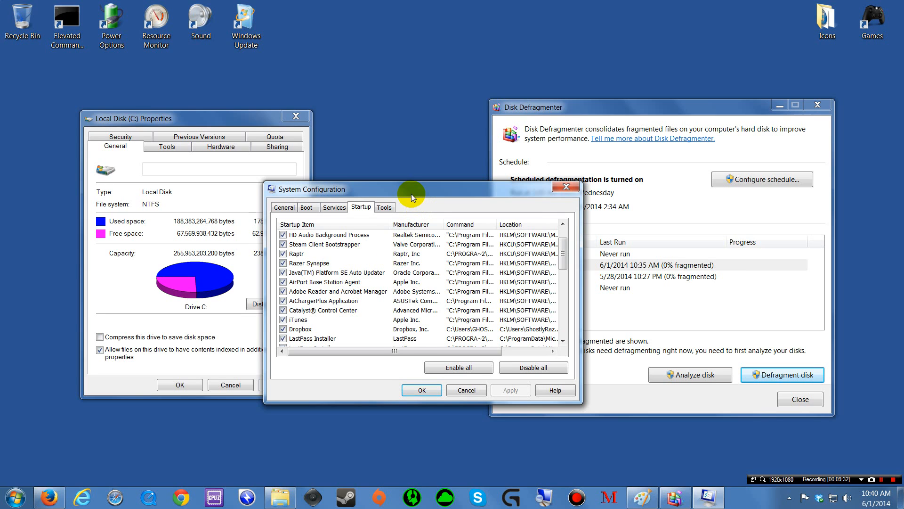
Step: Scroll through the startup list, then cancel System Configuration without changing any items
drag(411, 193, 374, 187)
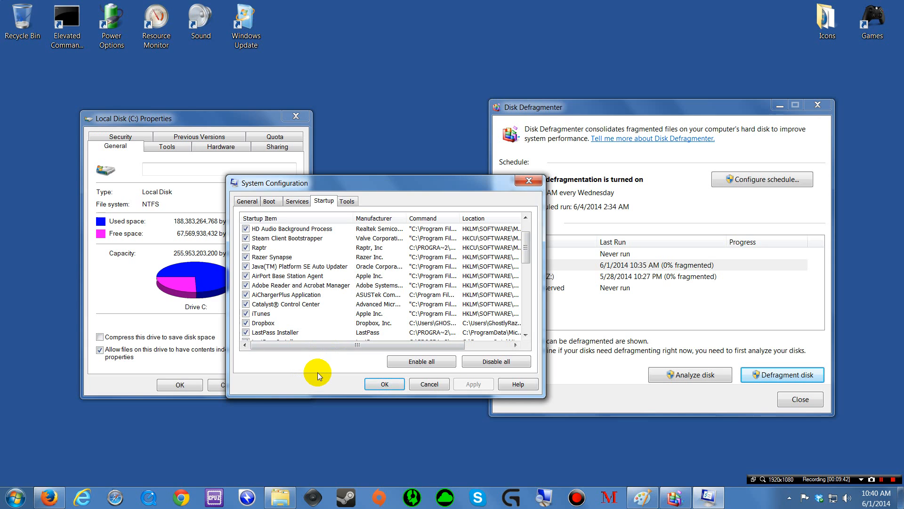
drag(369, 182, 394, 185)
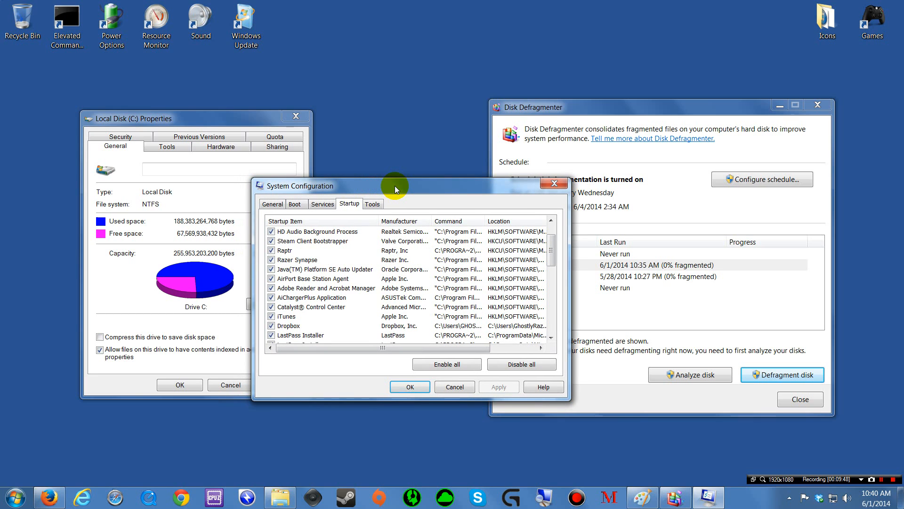
mouse_move(395, 186)
mouse_down()
mouse_move(414, 183)
mouse_move(401, 182)
mouse_up()
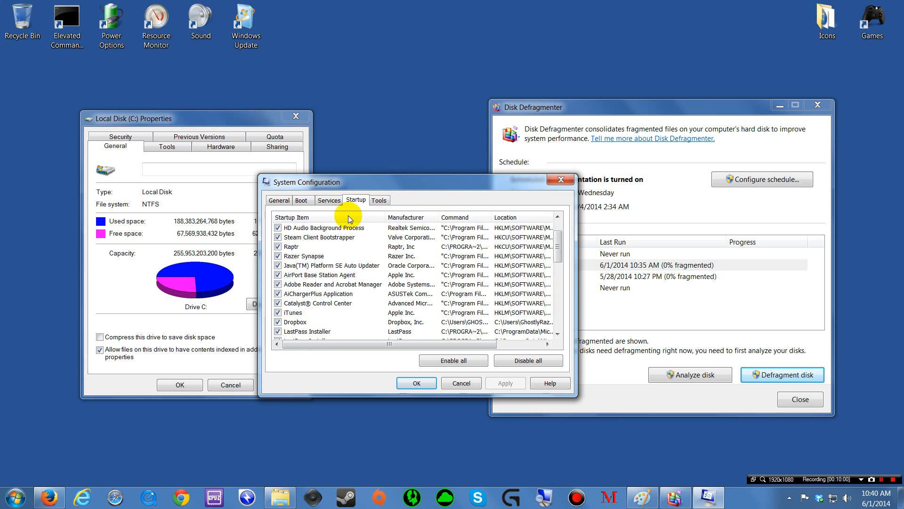
scroll(322, 276, down, 2)
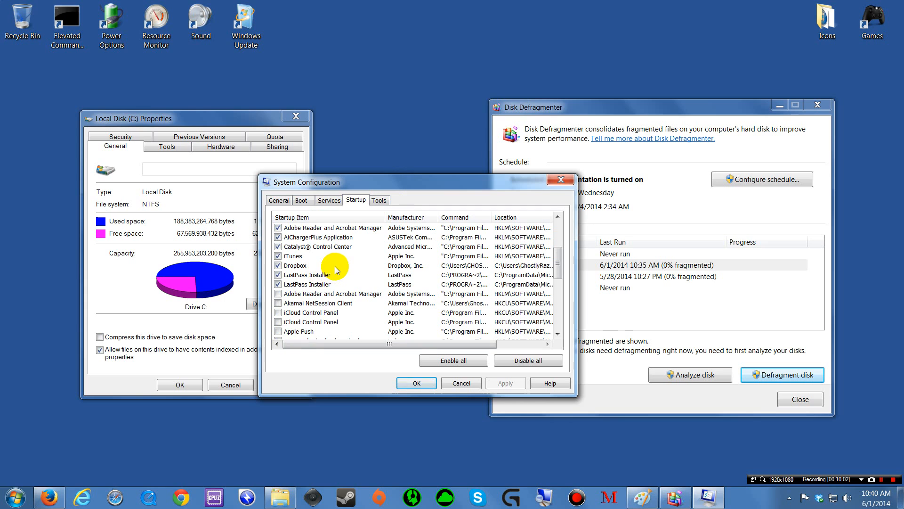
scroll(335, 268, up, 1)
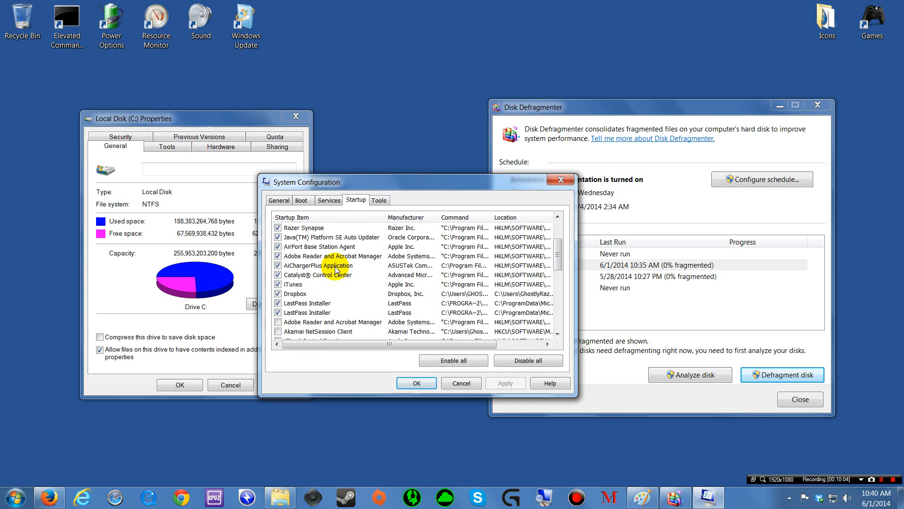
scroll(335, 269, up, 1)
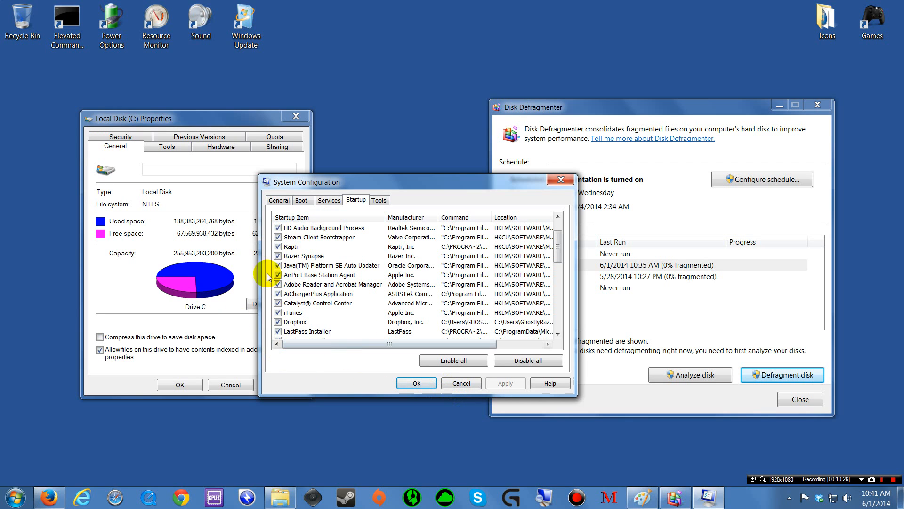
click(460, 381)
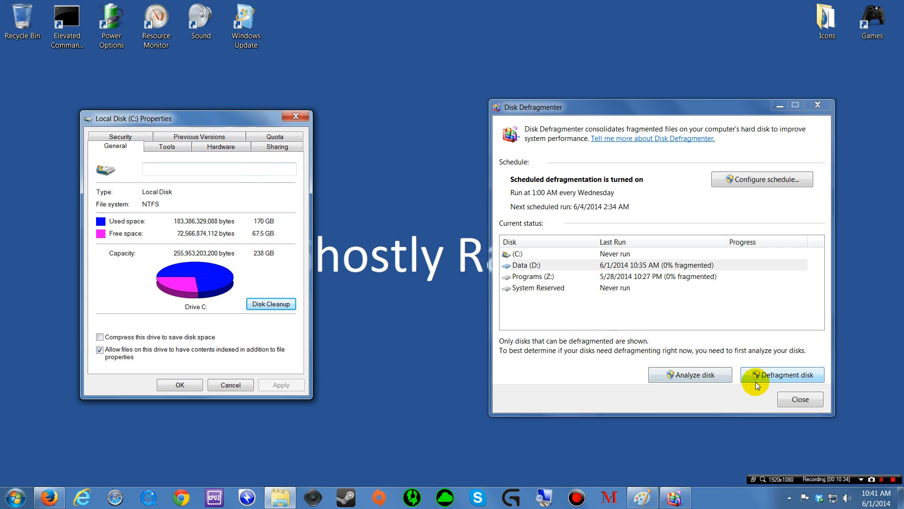
Step: Close Disk Defragmenter, centre C: Properties to confirm 67.5 GB free, then close it with OK
click(799, 399)
drag(180, 119, 416, 108)
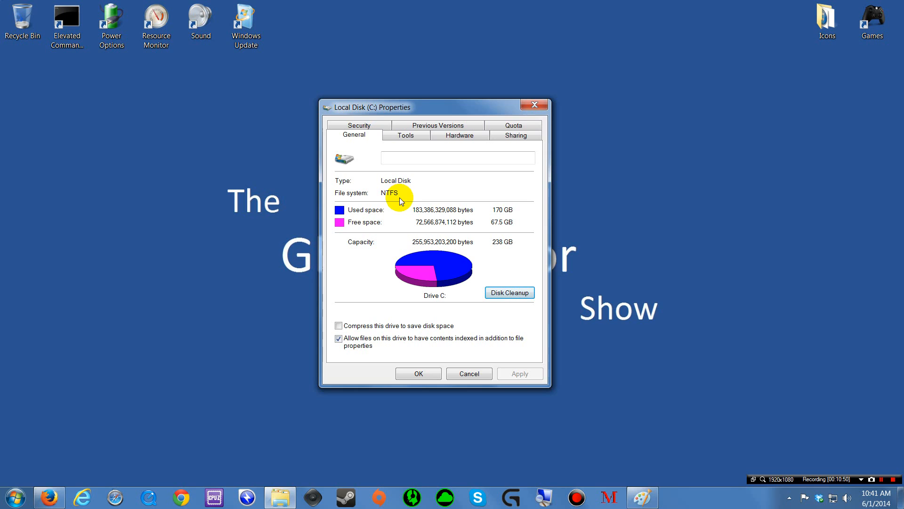
drag(403, 103, 416, 95)
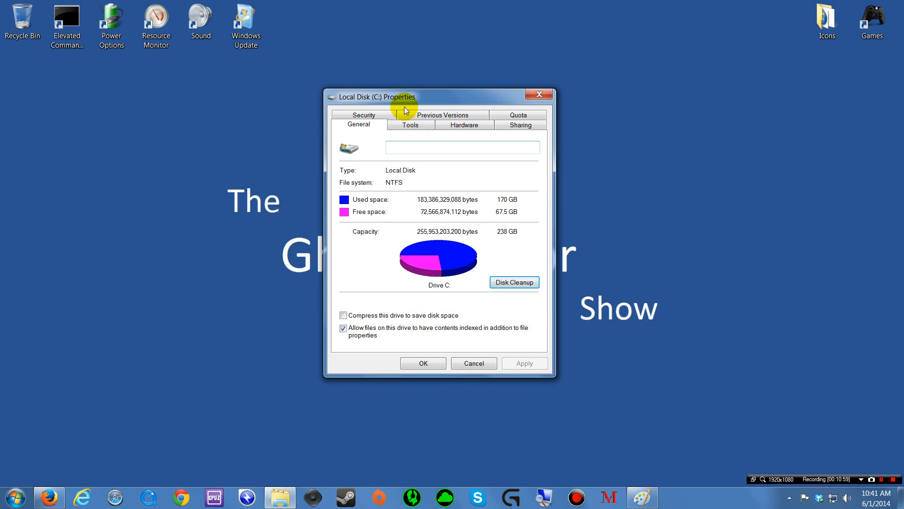
mouse_move(403, 99)
mouse_down()
mouse_move(410, 97)
mouse_move(402, 105)
mouse_up()
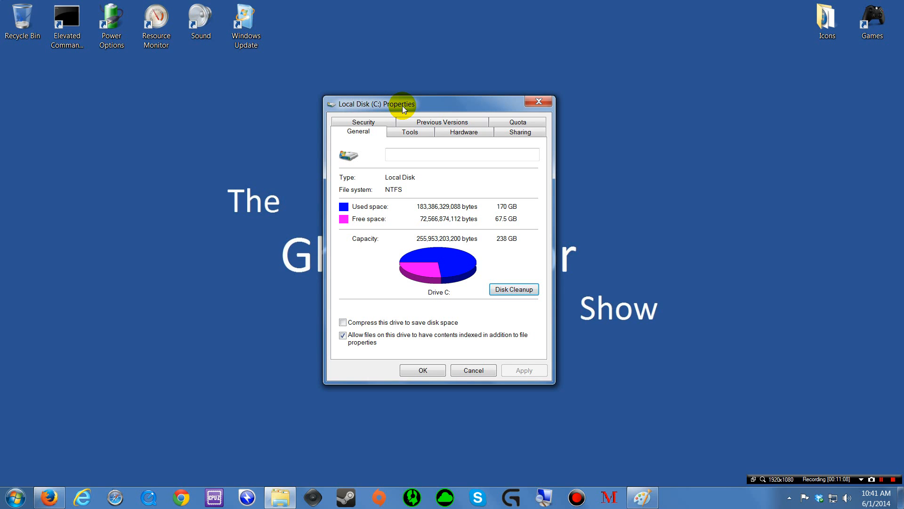
drag(402, 105, 404, 108)
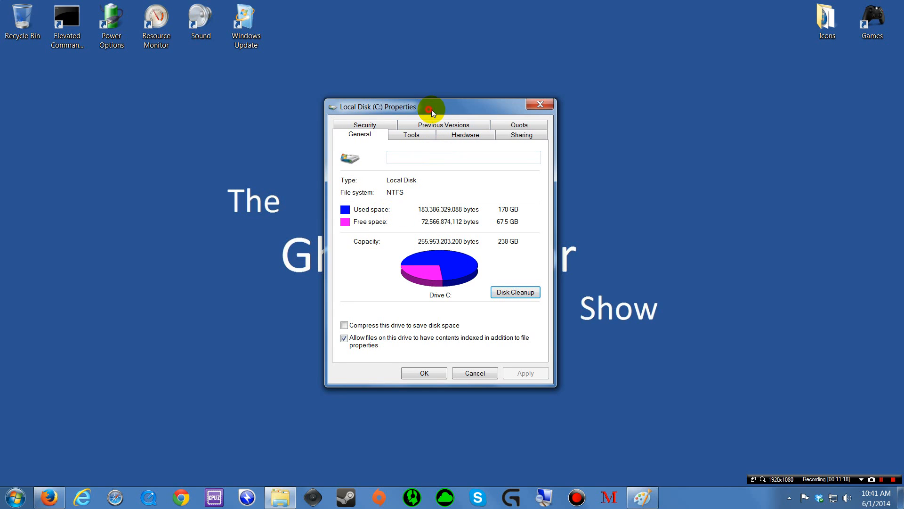
drag(429, 111, 428, 113)
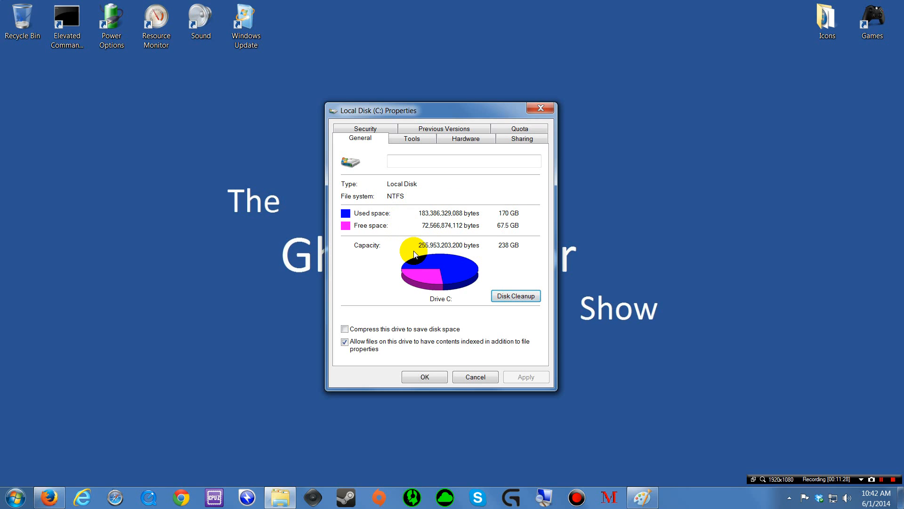
click(419, 268)
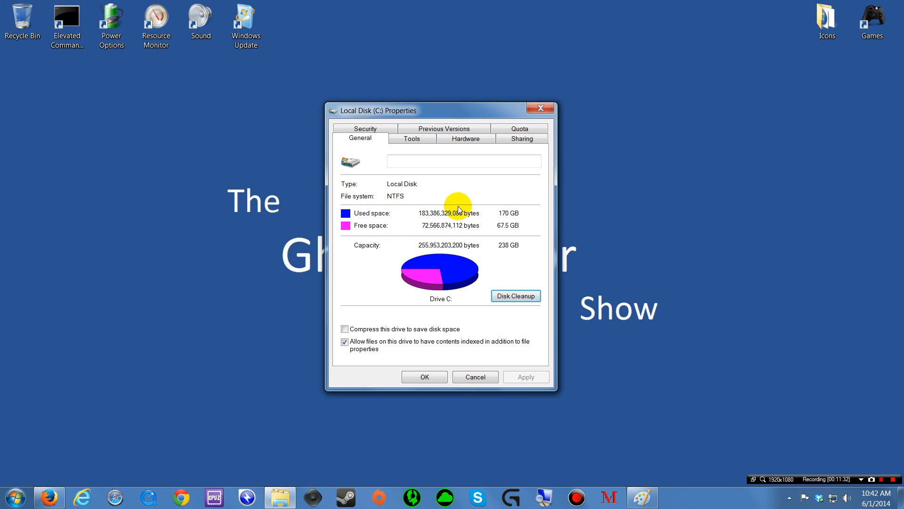
drag(431, 109, 431, 107)
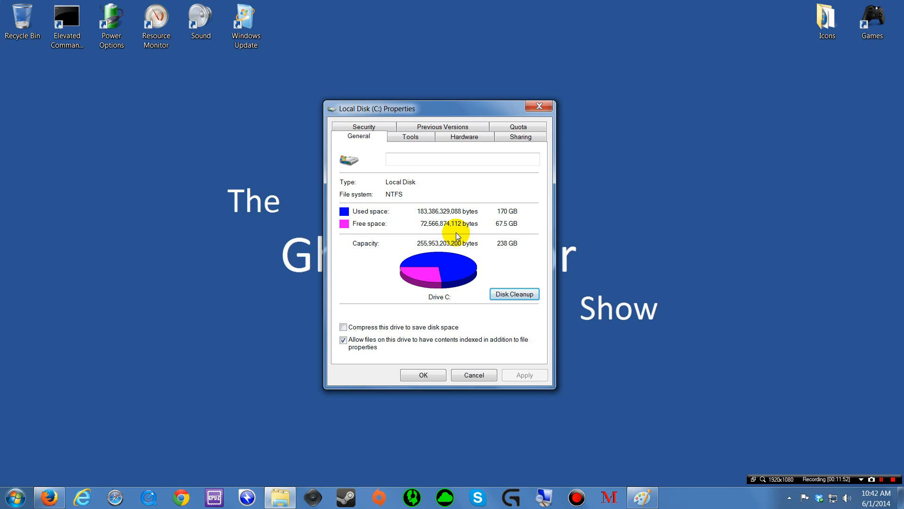
click(423, 374)
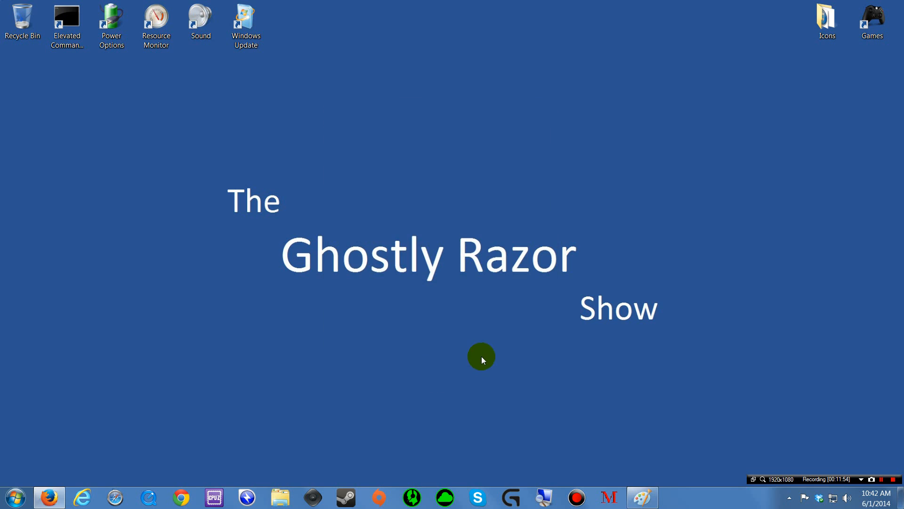